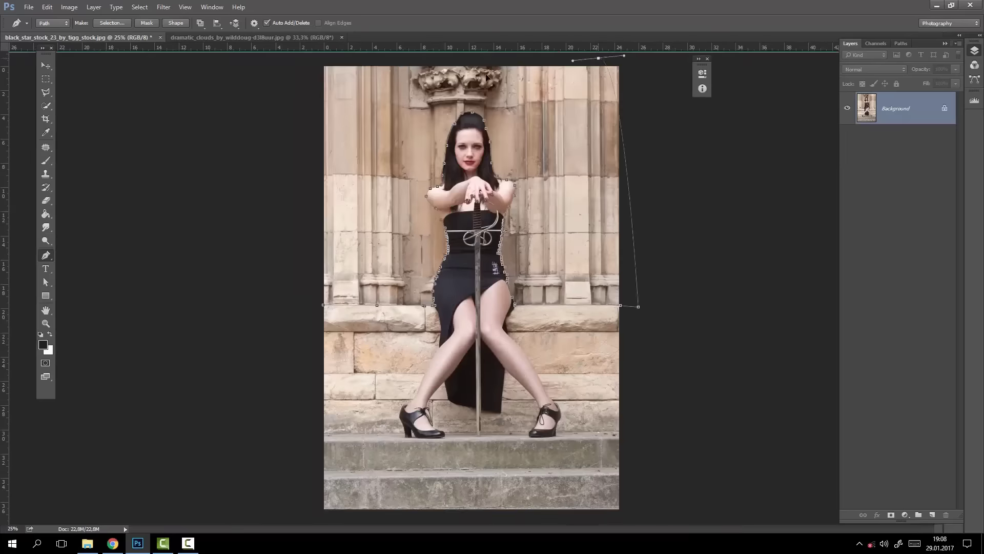
Convert the traced pen path into a layer mask, making the wall above the ledge transparent
key("Return")
left_click(891, 514)
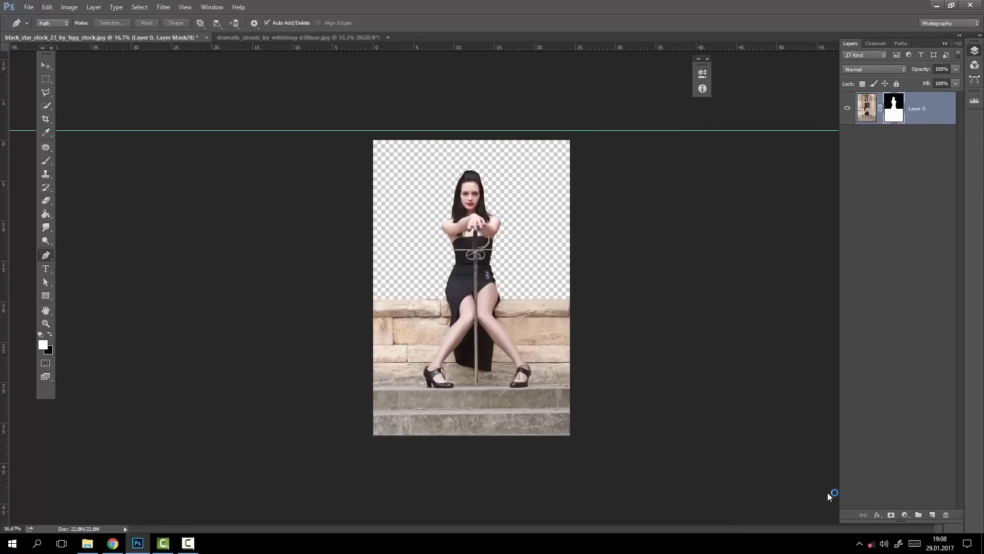
Scale the woman layer to about 108% and shift it lower and left
key("ctrl+plus")
left_click(49, 71)
mouse_move(447, 332)
left_mouse_down()
mouse_move(443, 394)
mouse_move(444, 379)
left_mouse_up()
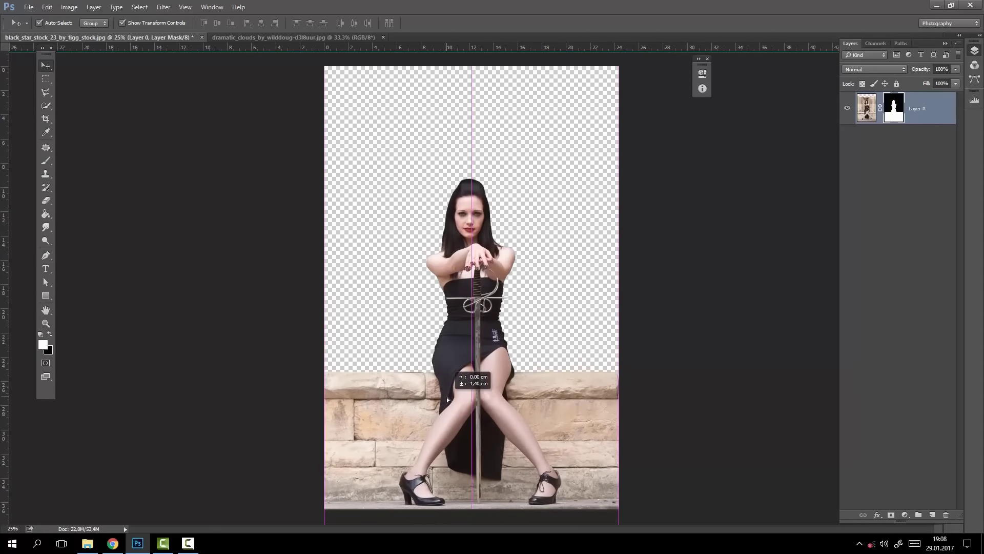
key("ctrl+t")
left_click_drag(568, 208, 565, 227)
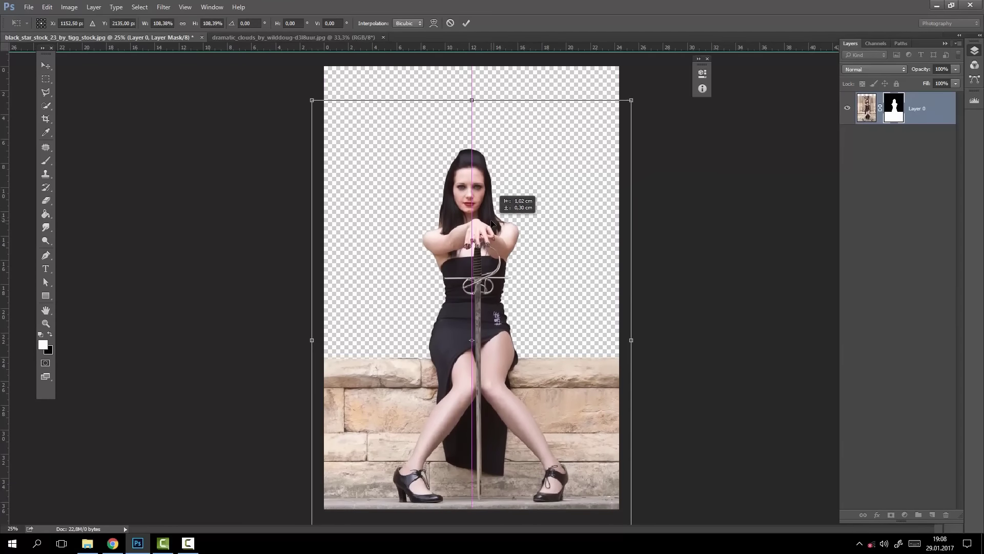
left_click_drag(503, 220, 491, 227)
key("Return")
Copy the whole clouds image into the woman document as a layer beneath her
key("ctrl+Tab")
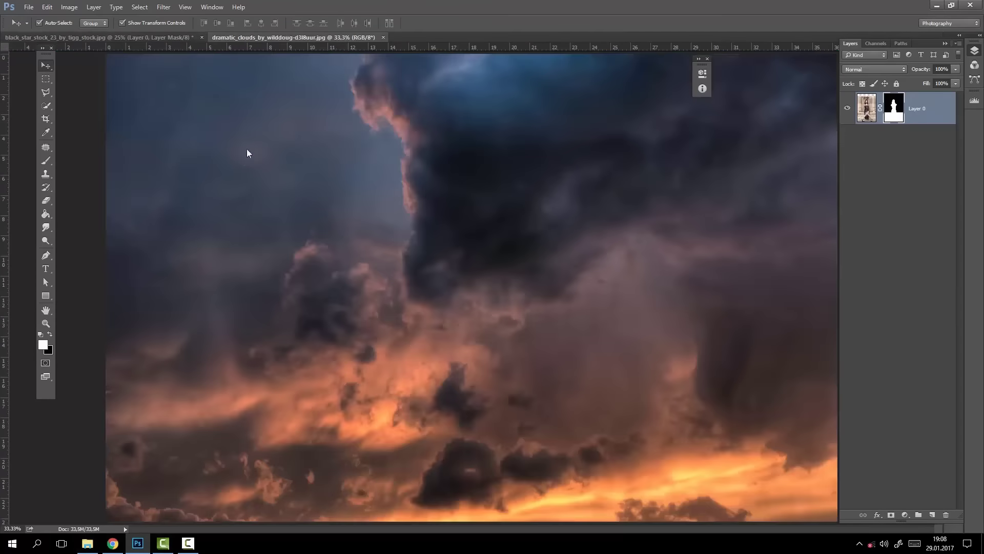
key("ctrl+a")
key("ctrl+c")
left_click(76, 37)
key("ctrl+v")
left_click_drag(500, 281, 420, 221)
left_click_drag(894, 105, 893, 291)
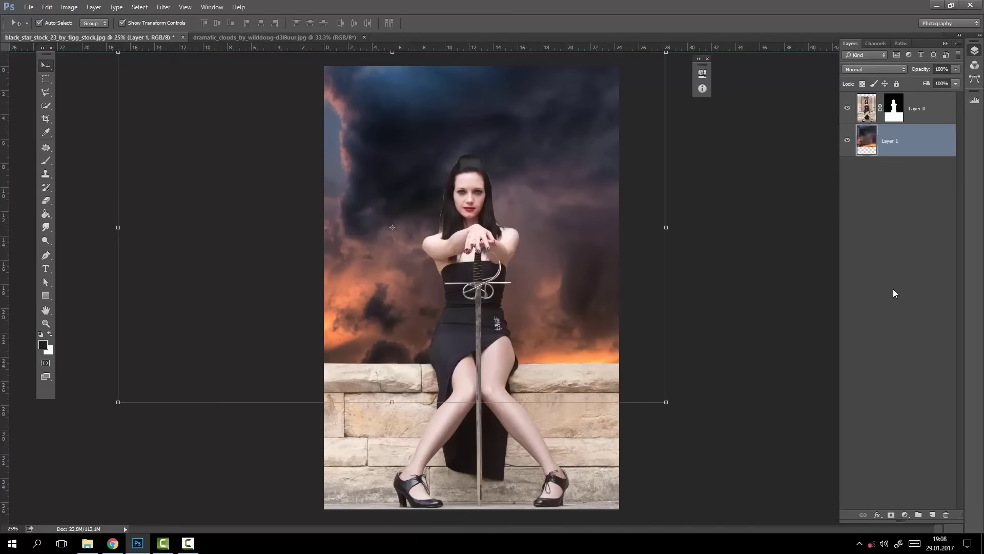
left_click(893, 290)
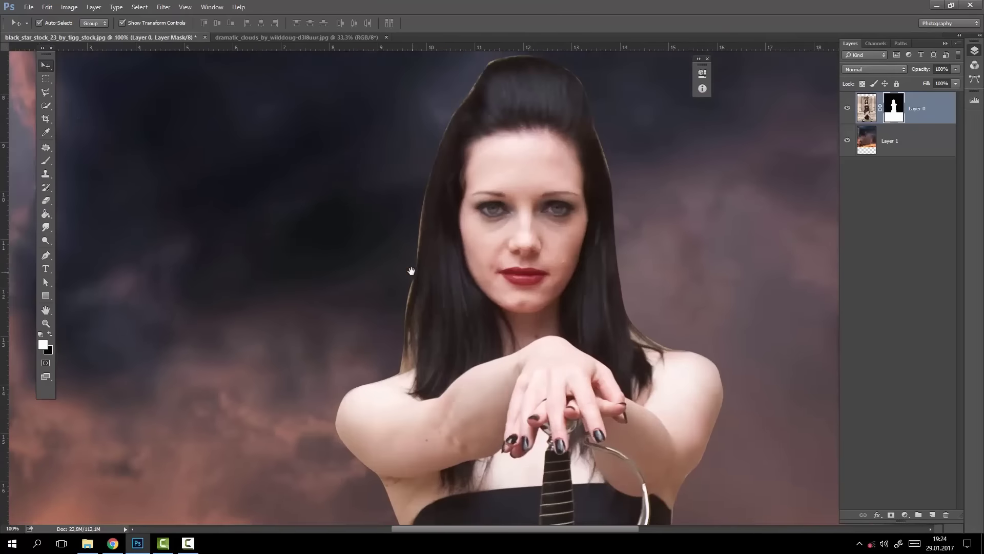
Set a size 18 brush on Layer 0's mask and inspect the head, hands and sword
left_click(45, 160)
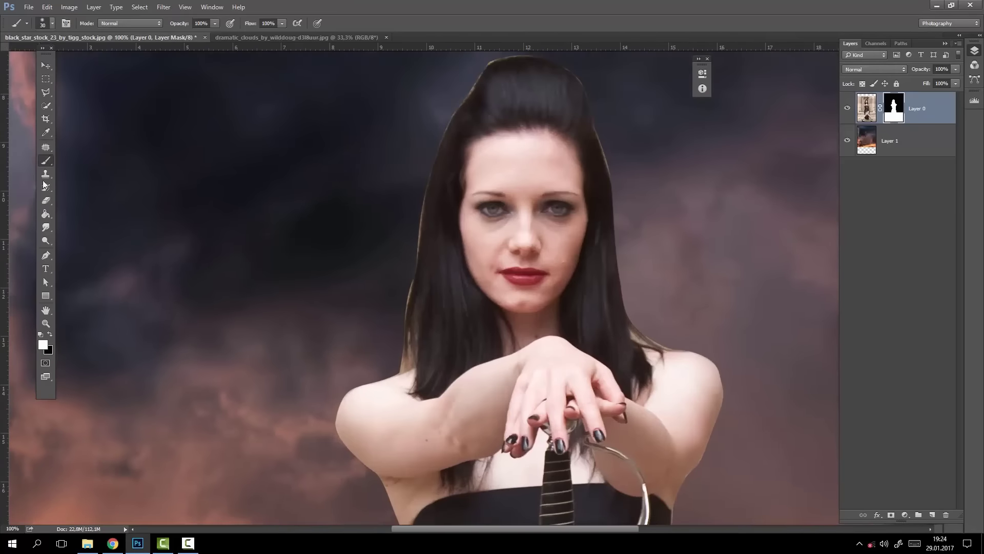
left_click(43, 24)
left_click_drag(454, 78, 385, 204)
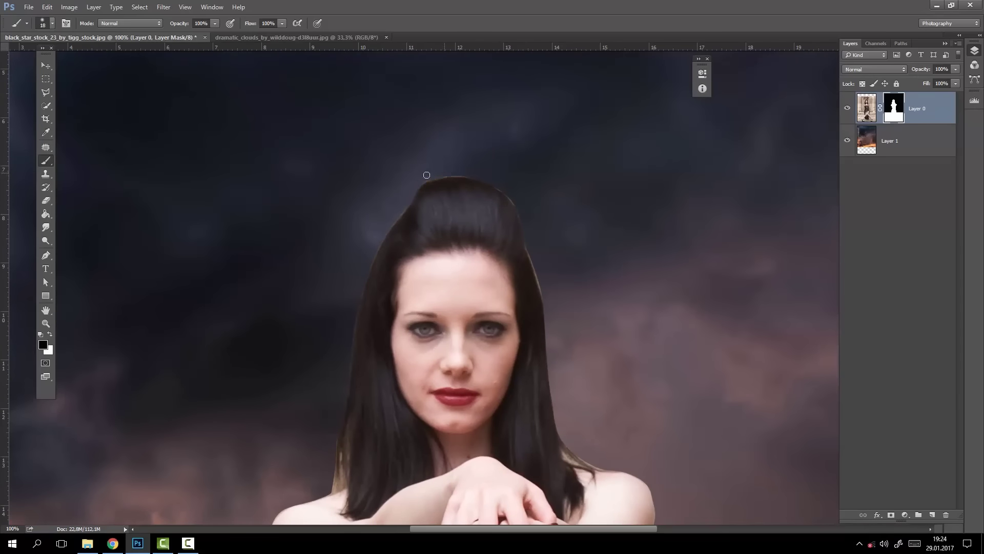
left_click_drag(501, 187, 479, 196)
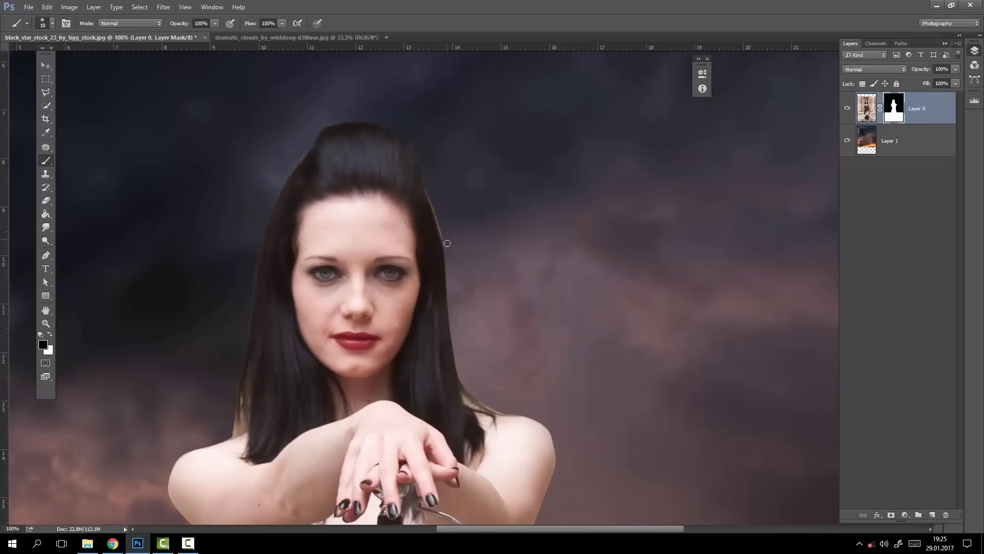
left_click_drag(476, 376, 435, 183)
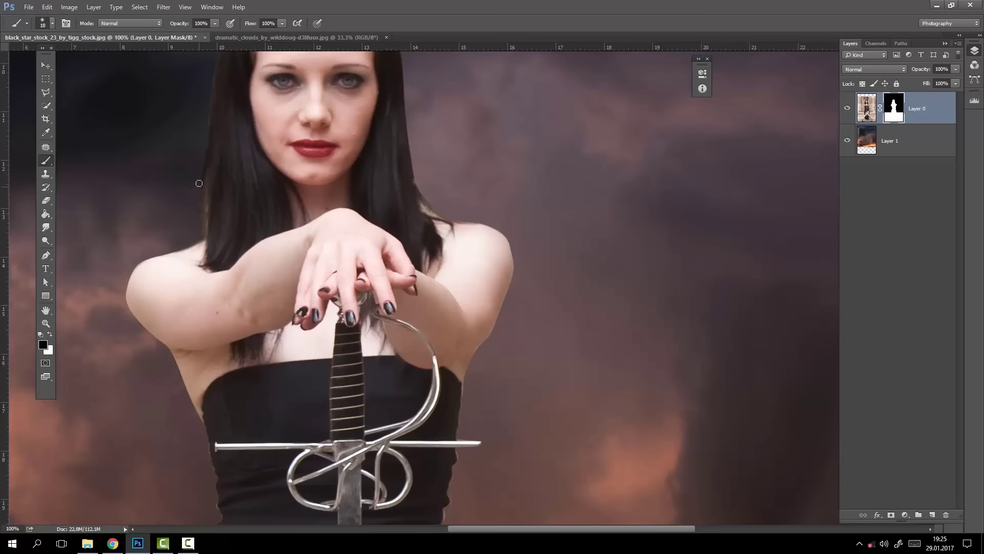
left_click_drag(419, 183, 428, 280)
Shrink the brush to 4 px and refine the mask along the hair and shoulder edges
right_click(478, 305)
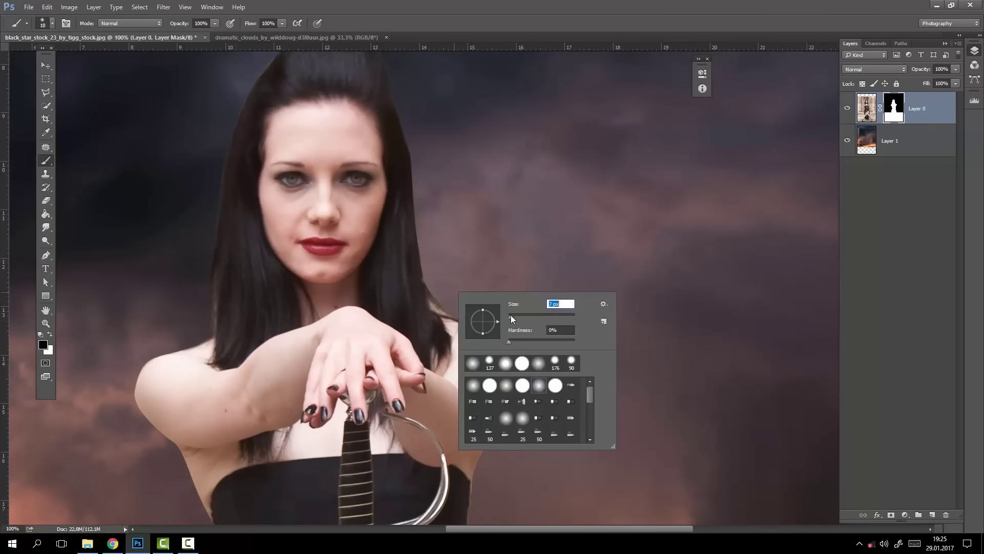
left_click_drag(510, 319, 509, 319)
key("Return")
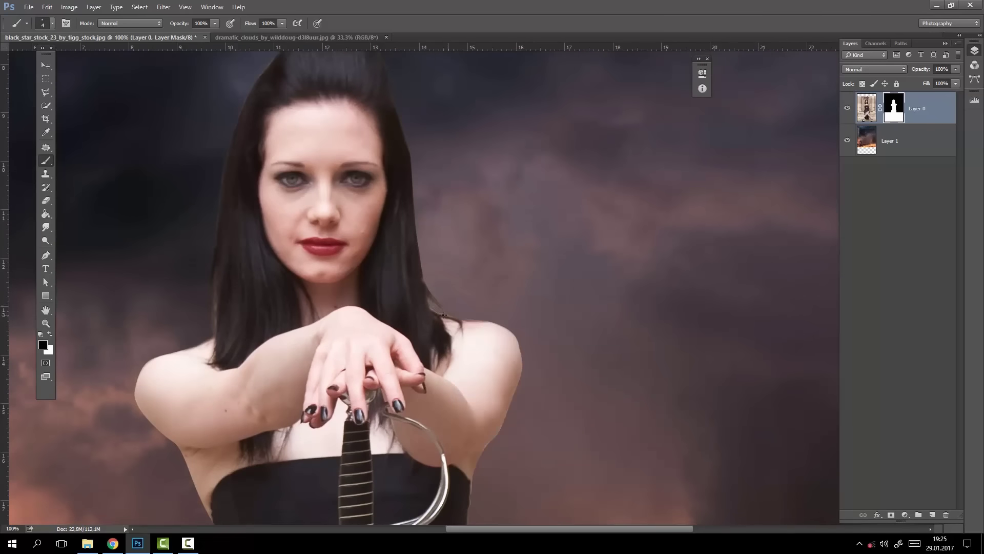
scroll(432, 307, "up", 1)
scroll(487, 334, "up", 2)
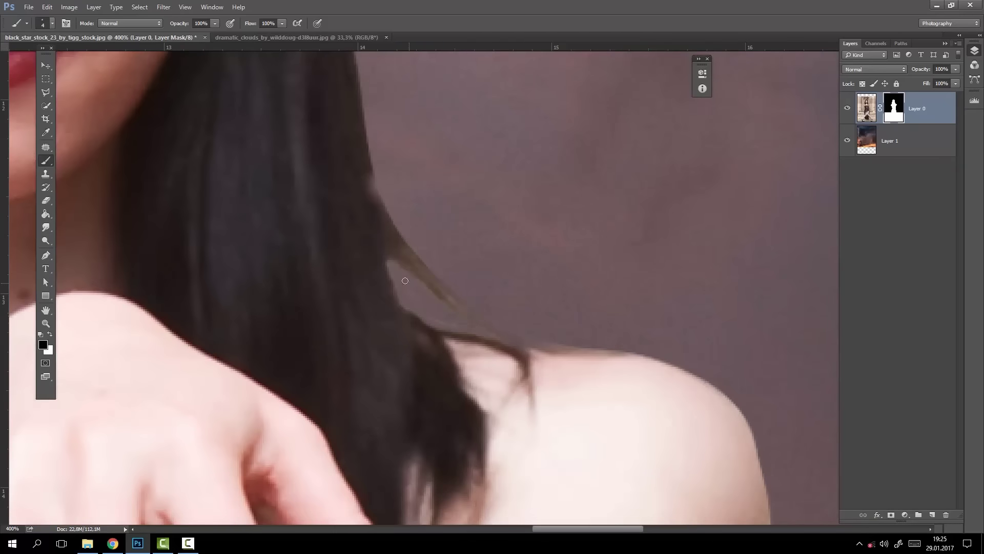
scroll(553, 338, "down", 3)
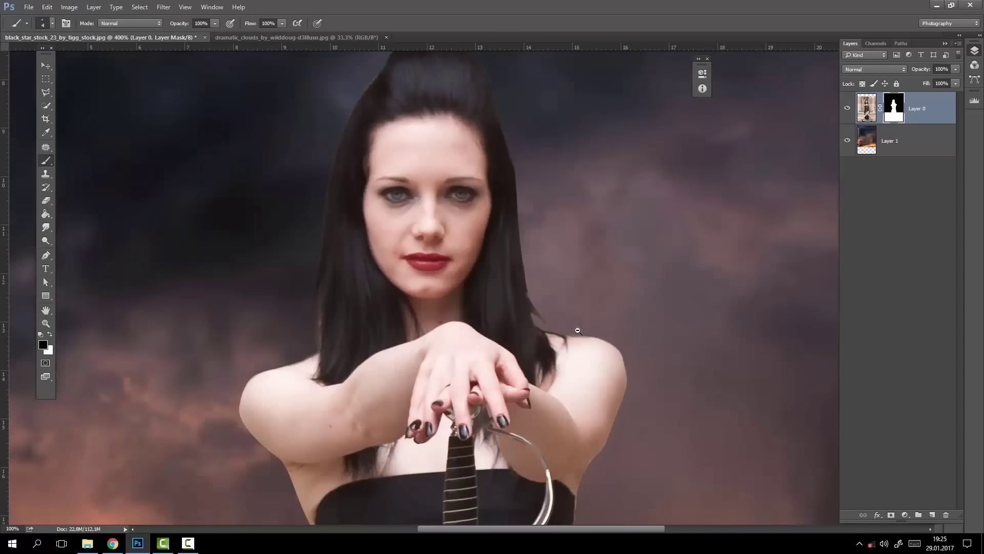
scroll(553, 338, "up", 2)
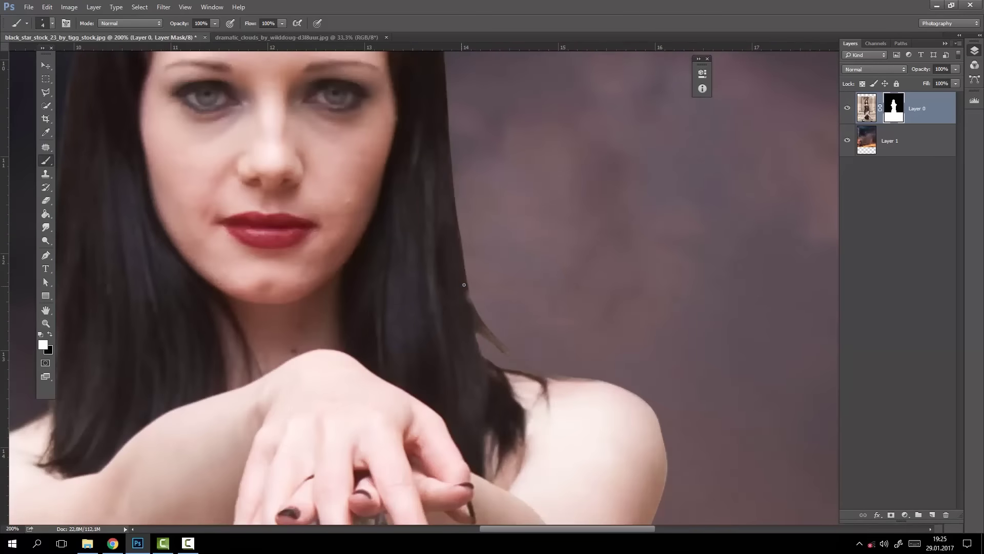
scroll(473, 311, "down", 2)
scroll(450, 301, "down", 1)
scroll(352, 128, "up", 2)
Switch to black paint, resize the brush, then target Layer 0's image instead of its mask
left_click(50, 334)
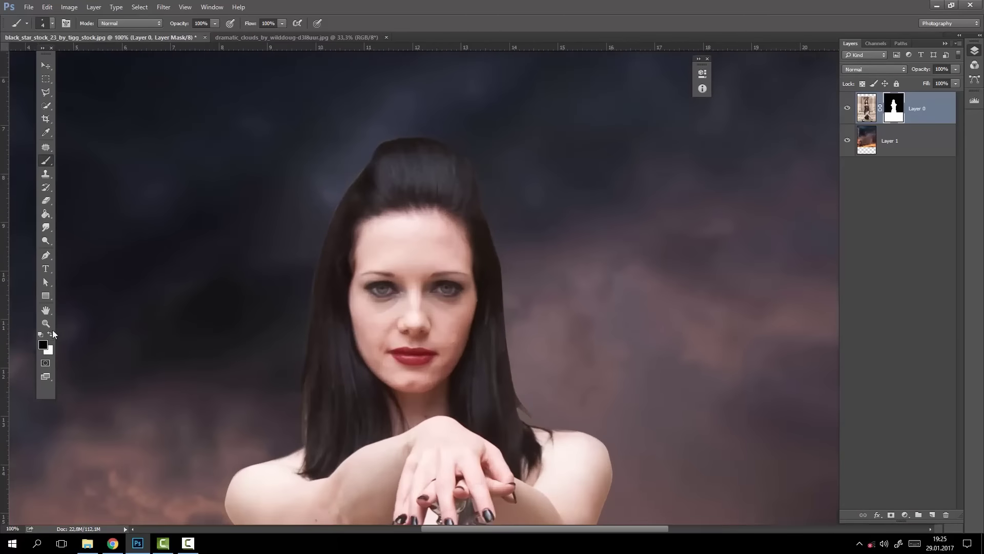
right_click(308, 154)
right_click(400, 207)
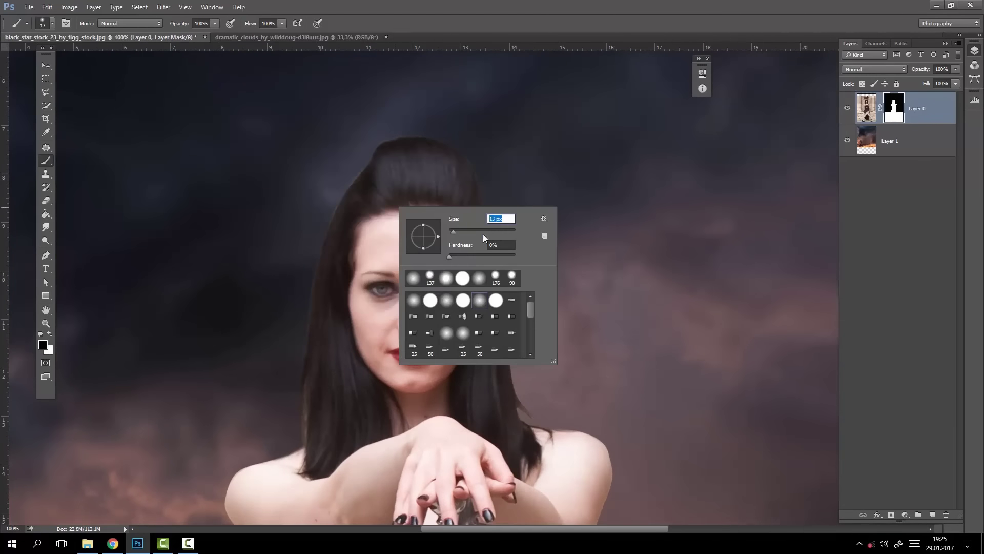
key("Escape")
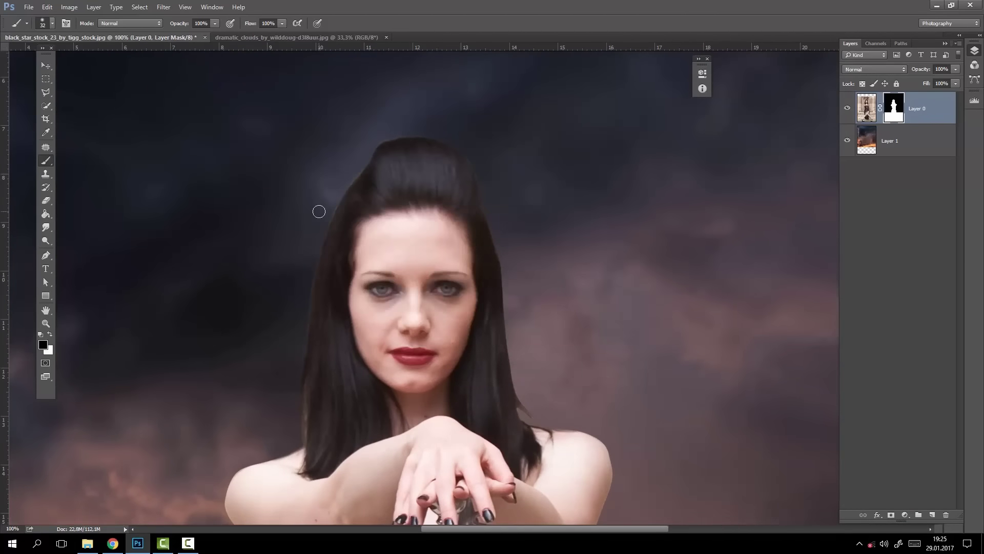
scroll(590, 289, "down", 4)
left_click(866, 108)
Add a Brightness/Contrast layer, plus a clipped one giving the woman negative brightness
left_click(905, 515)
left_click(912, 327)
left_click_drag(615, 124, 647, 124)
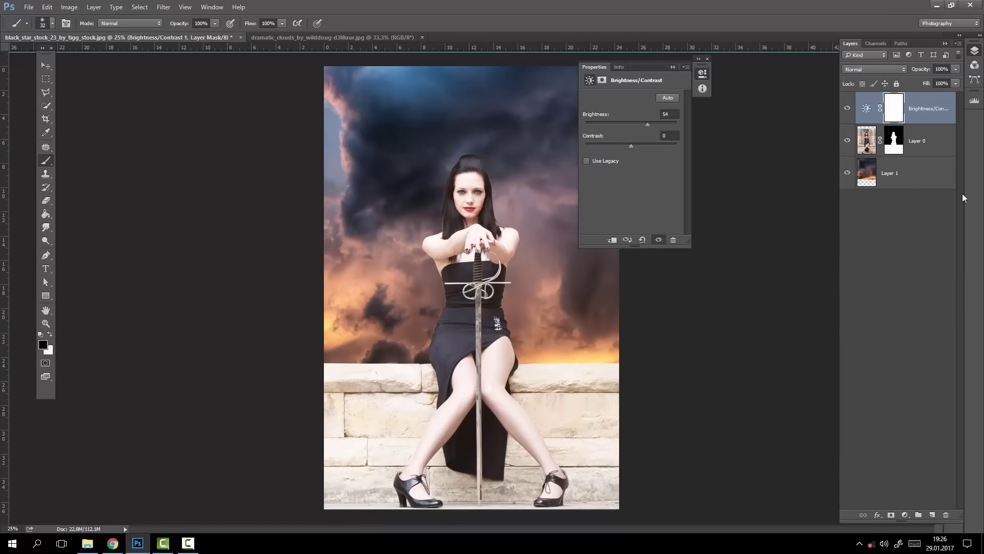
left_click(920, 149)
left_click(905, 514)
left_click(902, 325)
key("ctrl+alt+g")
left_click_drag(631, 123, 623, 125)
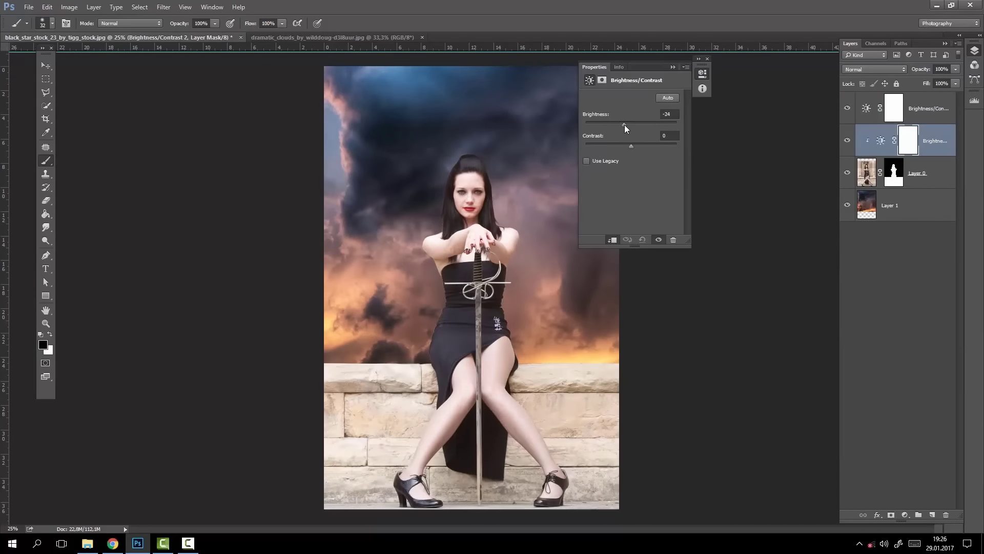
left_click(672, 67)
Delete the top Brightness/Contrast layer and add an Exposure +0.45 layer on top
left_click(926, 106)
key("Delete")
left_click(909, 336)
left_click(905, 514)
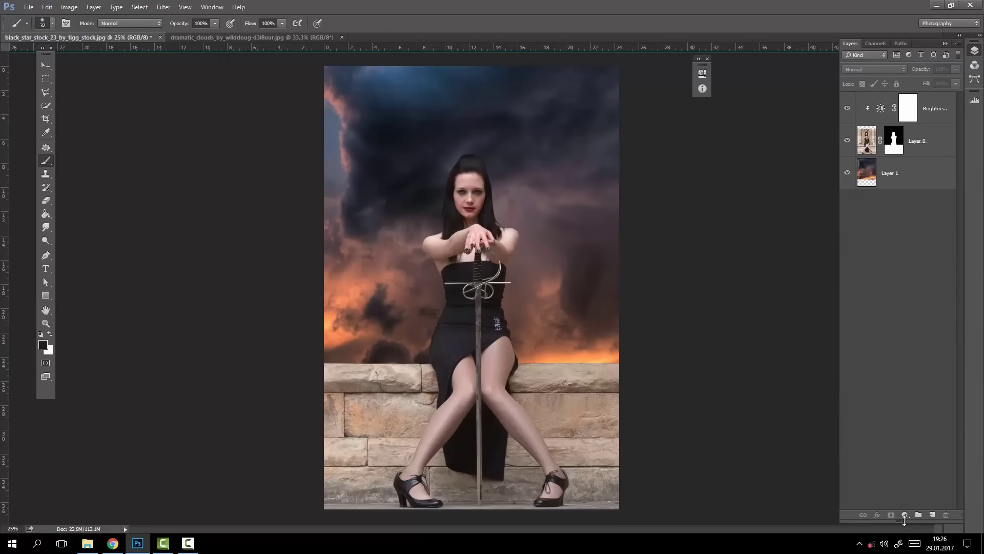
left_click(924, 365)
left_click_drag(632, 125, 635, 123)
Add a Vibrance adjustment onto the woman and set its amount
left_click(904, 515)
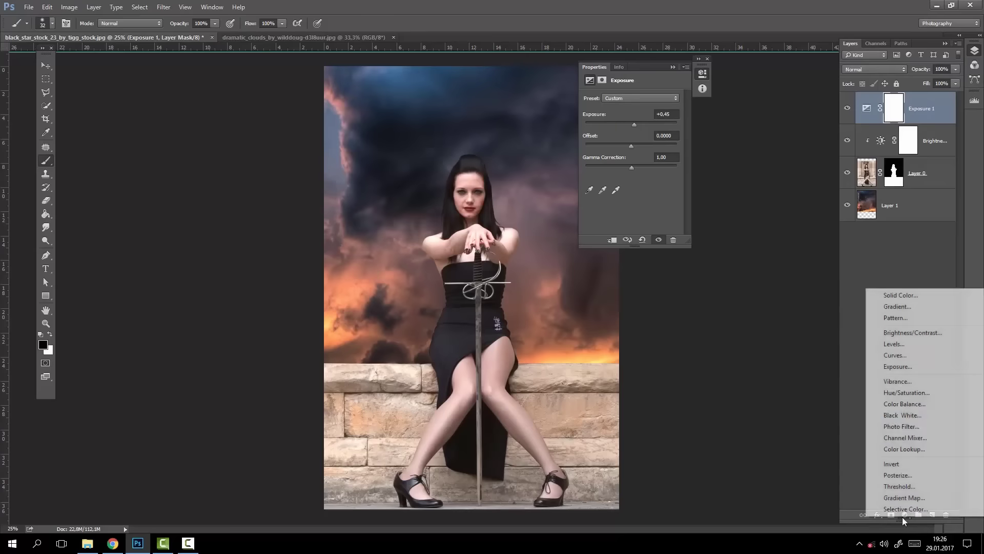
left_click(897, 381)
left_click_drag(922, 108, 922, 189)
mouse_move(631, 106)
left_mouse_down()
mouse_move(614, 107)
mouse_move(653, 113)
left_mouse_up()
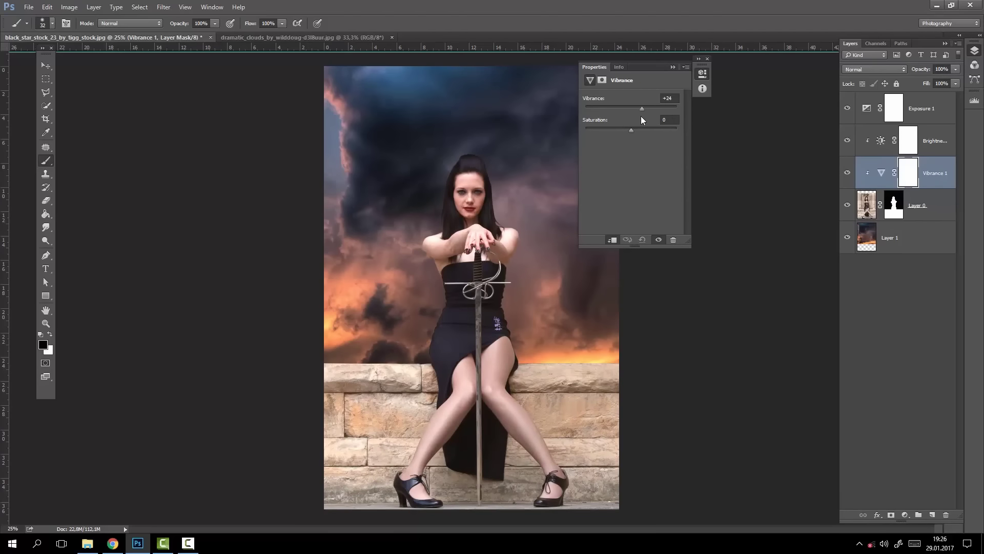
left_click(672, 67)
Add an Exposure -0.45 layer directly above the clouds to darken them
key("alt+bracketleft")
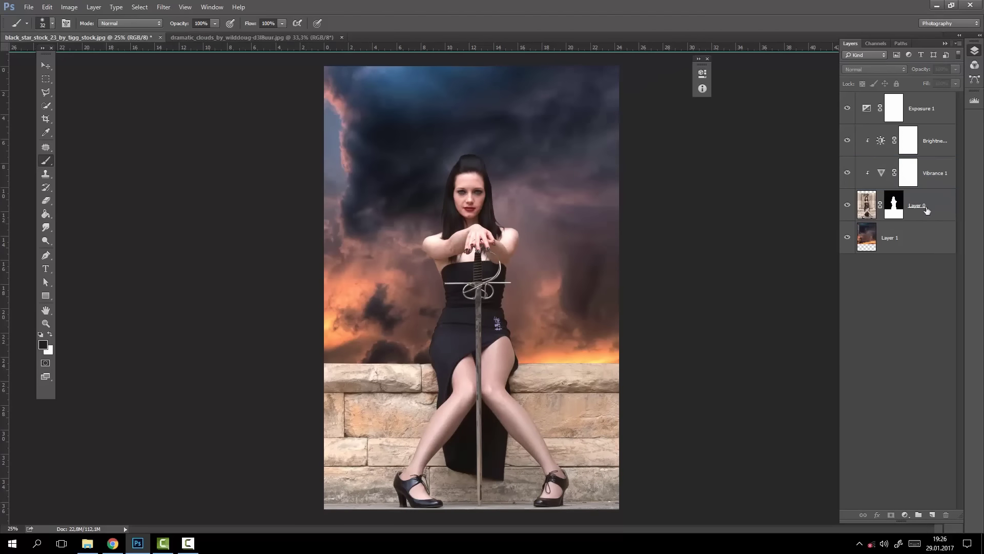
key("alt+bracketleft")
left_click(905, 514)
left_click(886, 363)
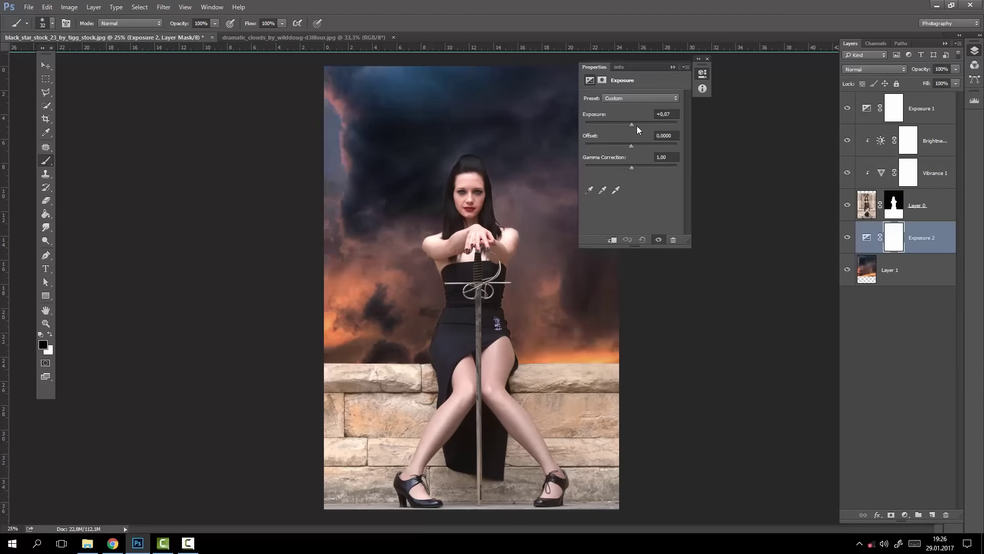
left_click_drag(631, 127, 627, 128)
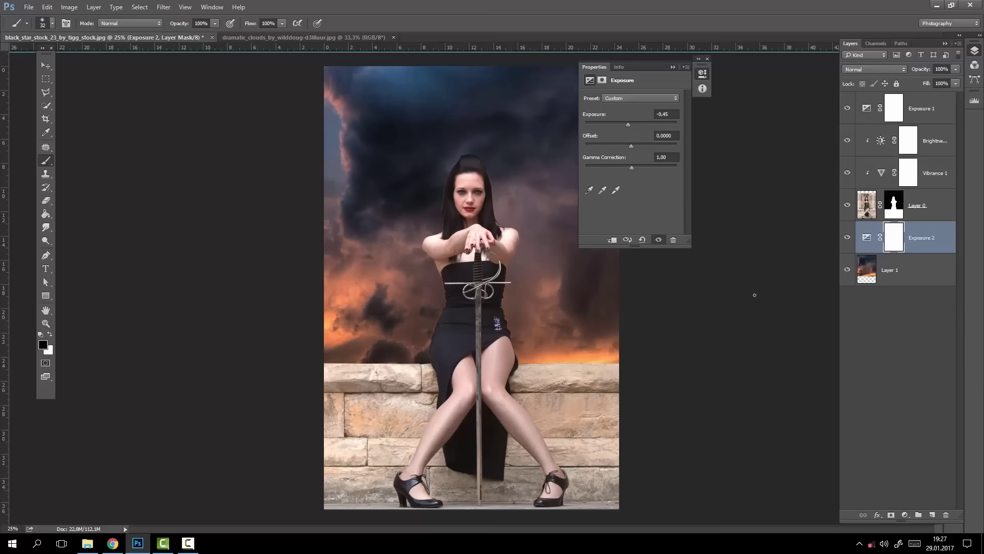
Add a top Brightness/Contrast layer with contrast 8
left_click(914, 105)
left_click(904, 515)
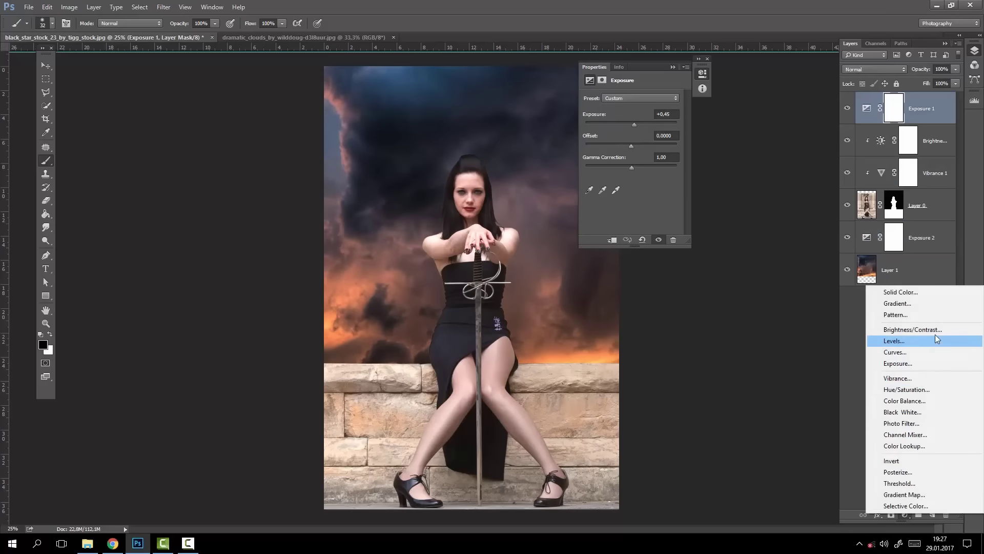
left_click(913, 329)
left_click_drag(632, 145, 635, 148)
Apply the woman's layer mask permanently and dismiss the layer style window
left_click(912, 389)
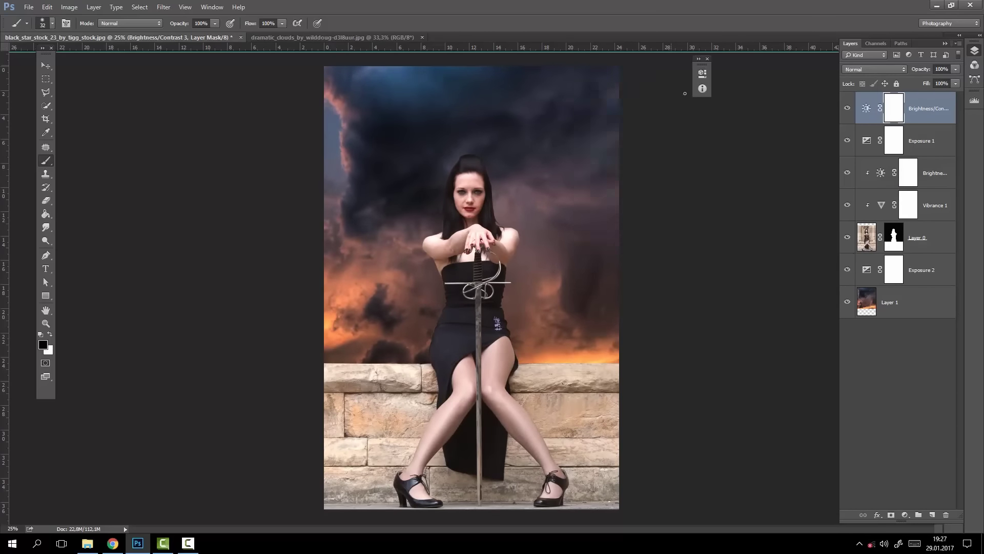
right_click(893, 233)
left_click(899, 263)
double_click(940, 242)
mouse_move(359, 92)
left_mouse_down()
mouse_move(662, 171)
mouse_move(570, 167)
left_mouse_up()
key("Escape")
Add an orange Solid Color fill layer in Soft Light mode at 48% opacity
left_click(905, 514)
left_click(902, 295)
left_click_drag(653, 306, 653, 191)
left_click(635, 172)
left_click(741, 178)
left_click(868, 69)
key("Down")
key("Down")
key("Down")
key("Down")
key("Down")
key("Down")
key("Down")
key("Down")
key("Down")
key("Down")
key("Down")
key("Down")
key("Down")
key("Up")
key("Up")
key("Up")
key("Up")
key("Up")
key("Up")
key("Up")
key("Up")
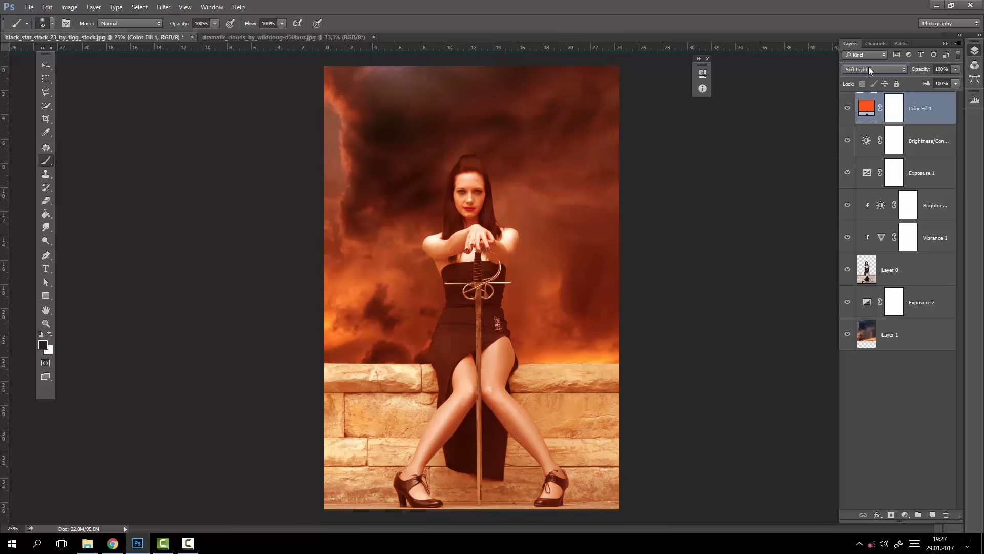
left_click(955, 69)
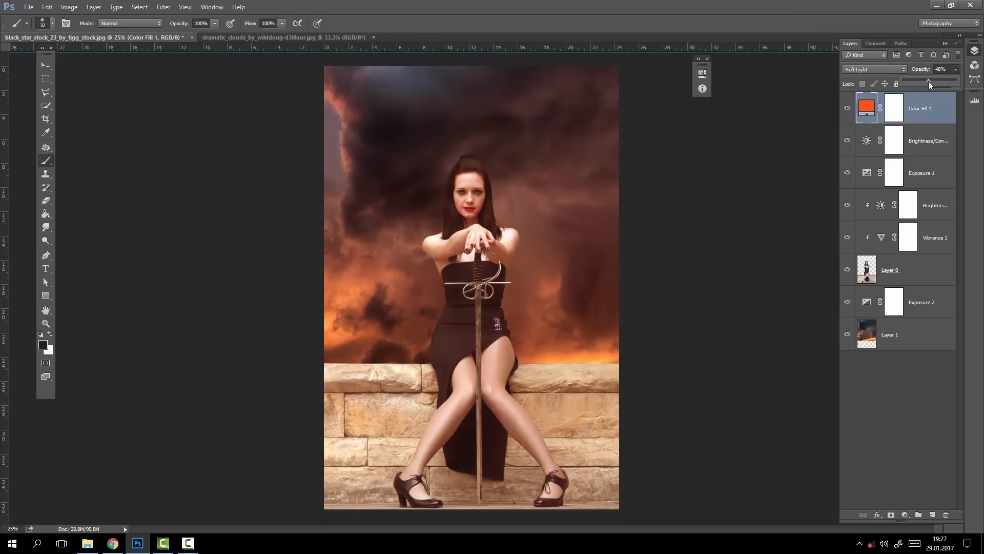
left_click(897, 451)
Try Color Lookup 3DLUT film presets, cancel loading a file, and delete the lookup layer
left_click(905, 514)
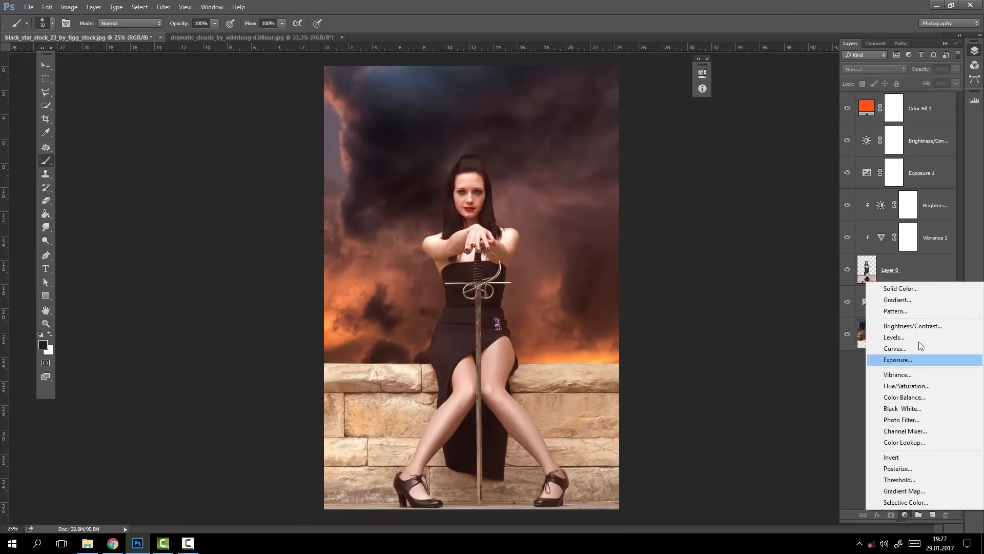
left_click(904, 442)
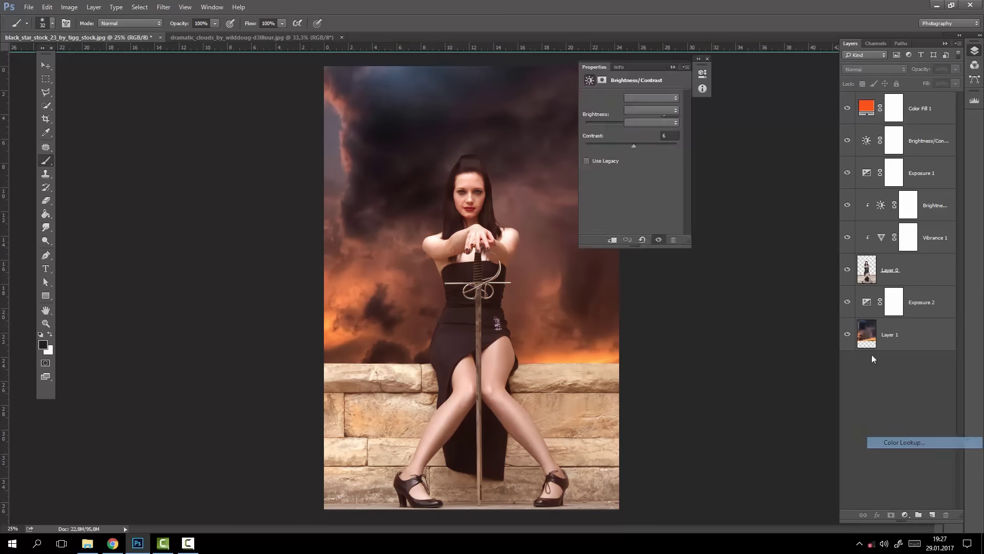
left_click(656, 96)
key("Down")
key("Down")
key("Down")
key("Down")
key("Down")
key("Down")
key("Down")
key("Down")
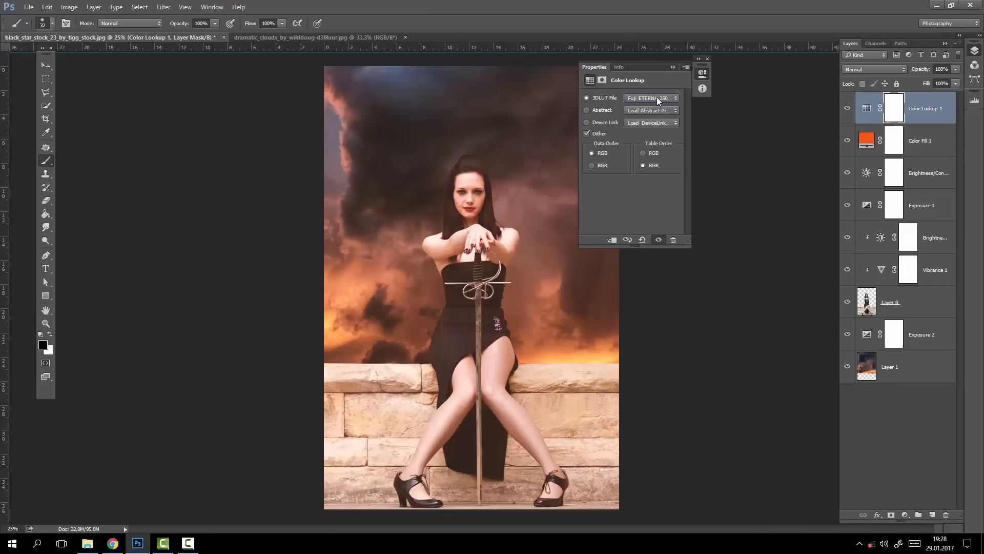
key("Down")
key("Down")
key("Down")
key("Down")
key("Down")
key("Down")
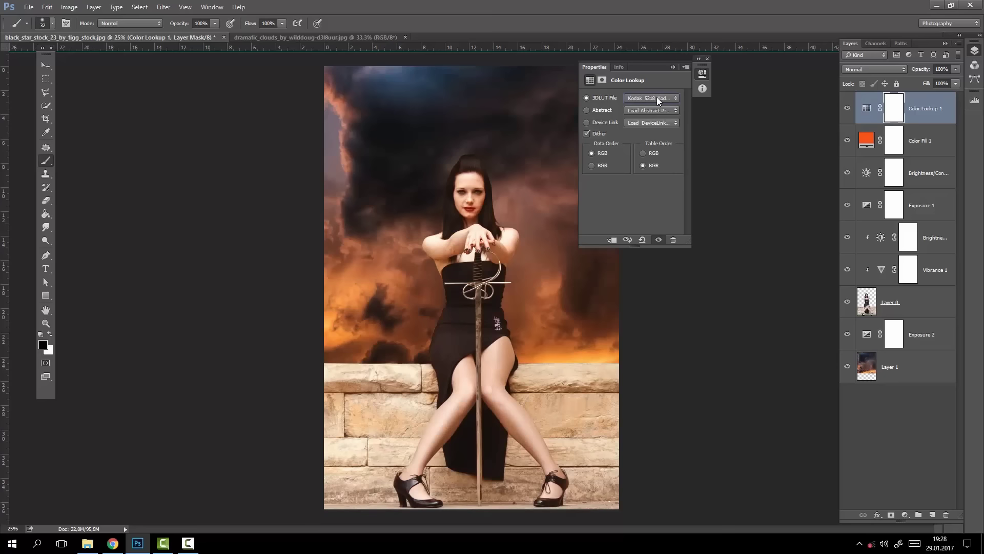
key("Down")
left_click(656, 97)
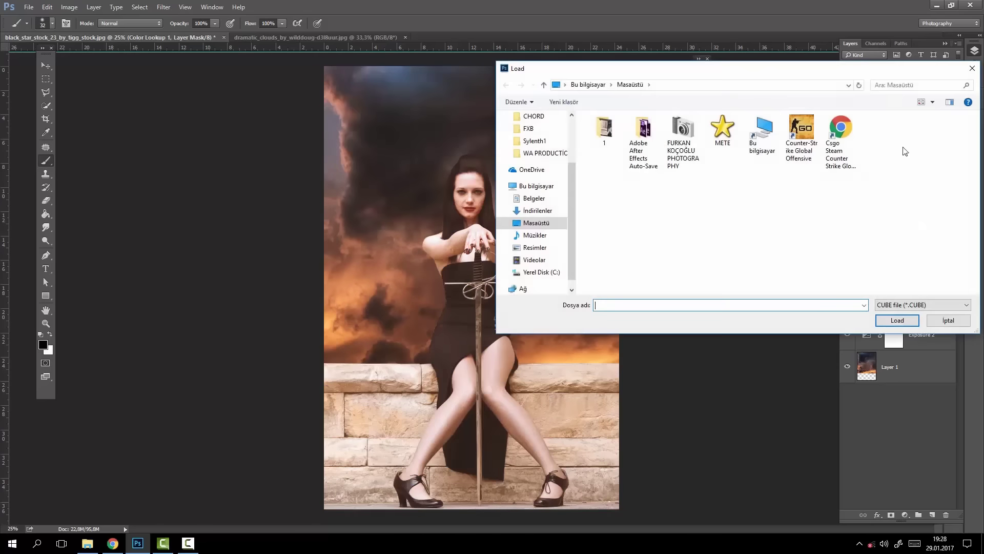
key("Escape")
key("Delete")
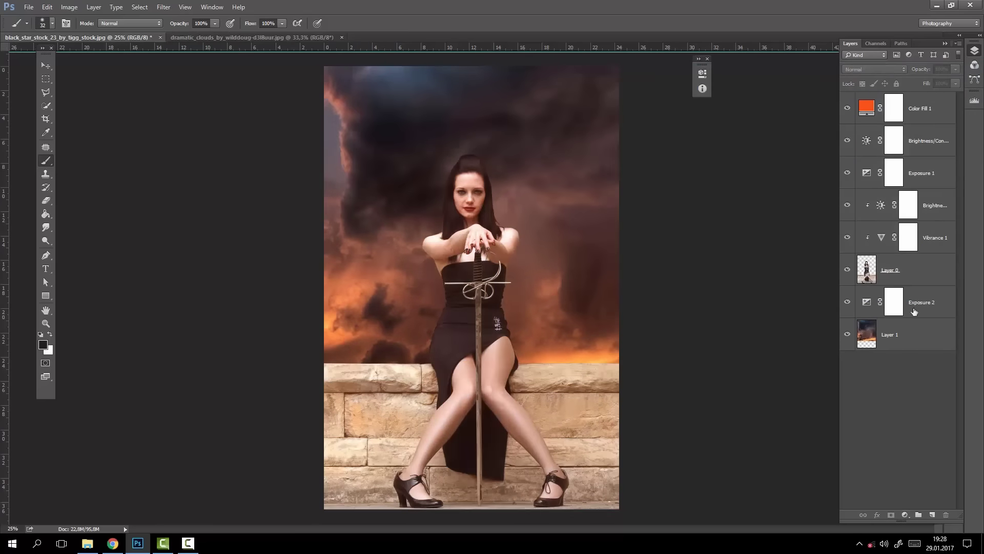
double_click(939, 271)
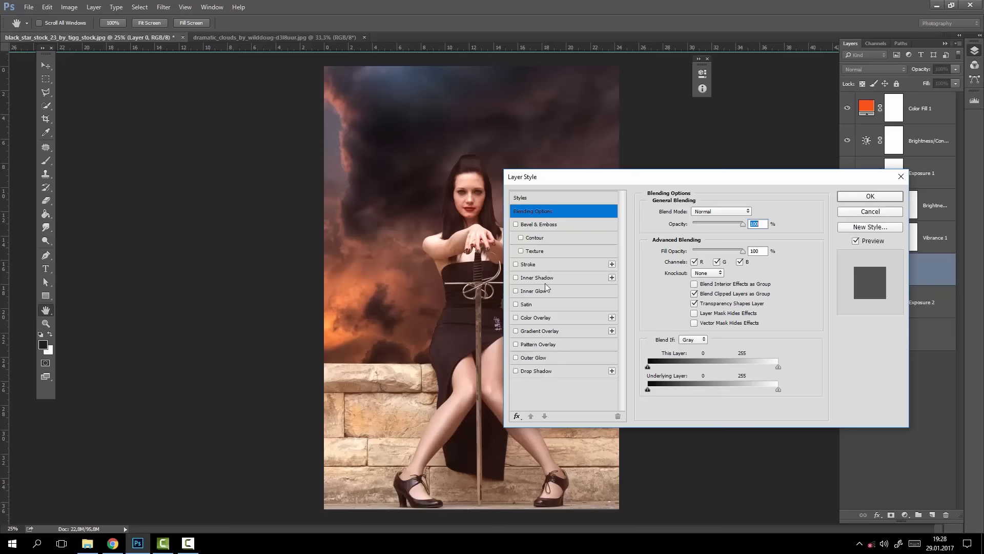
Give Layer 0 a light-orange (fba36e) Screen Inner Glow at 35% opacity
left_click(533, 290)
left_click(702, 315)
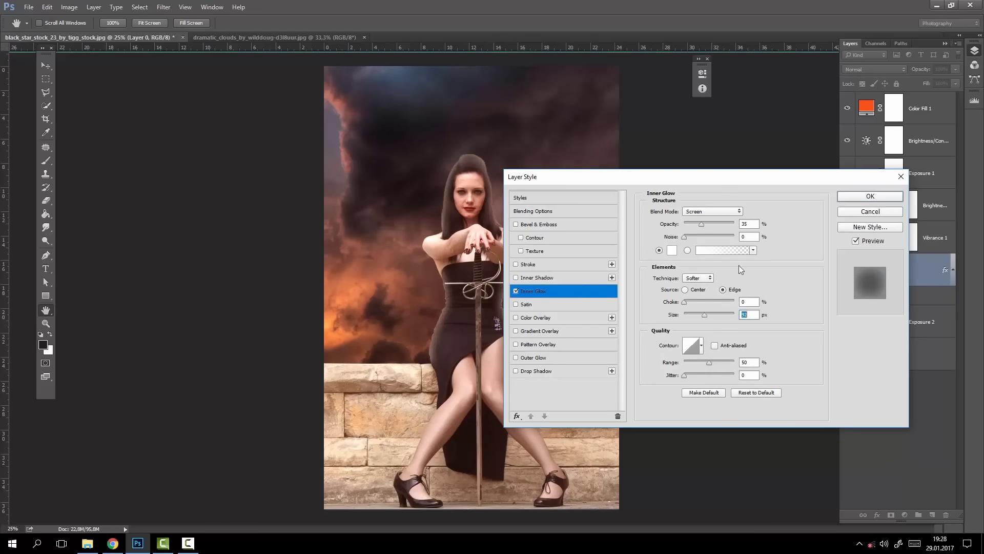
left_click(672, 250)
left_click(590, 197)
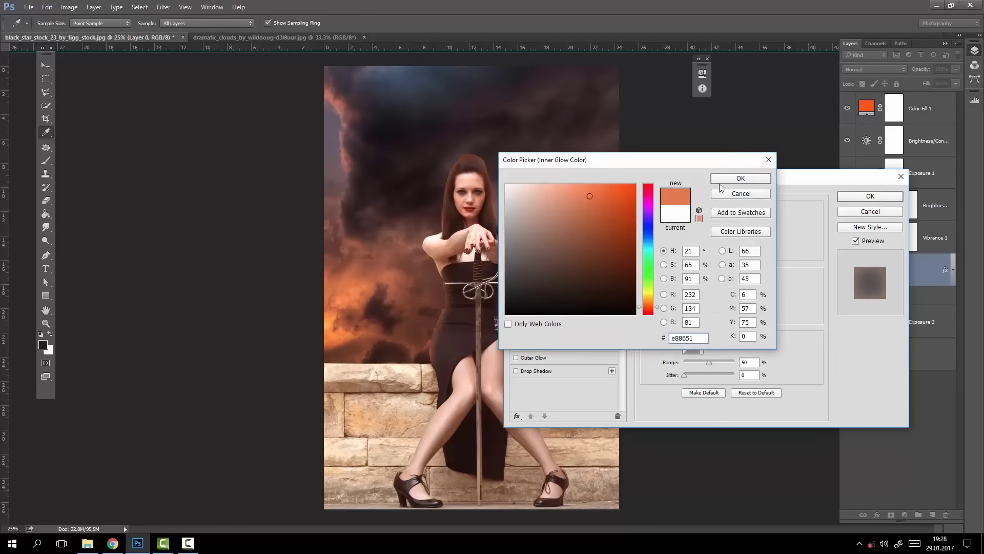
left_click(578, 185)
left_click_drag(648, 295, 654, 310)
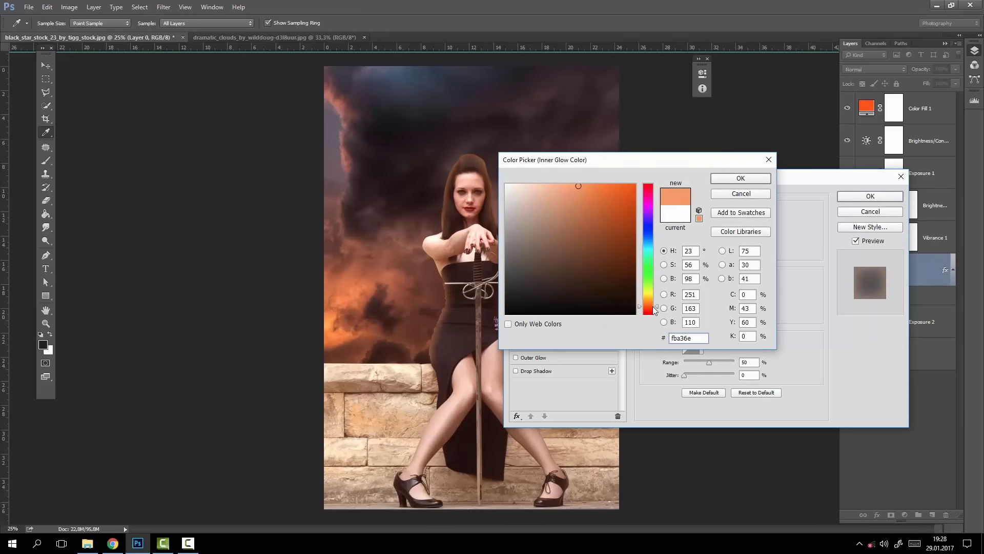
key("Return")
key("Return")
key("b")
left_click(52, 23)
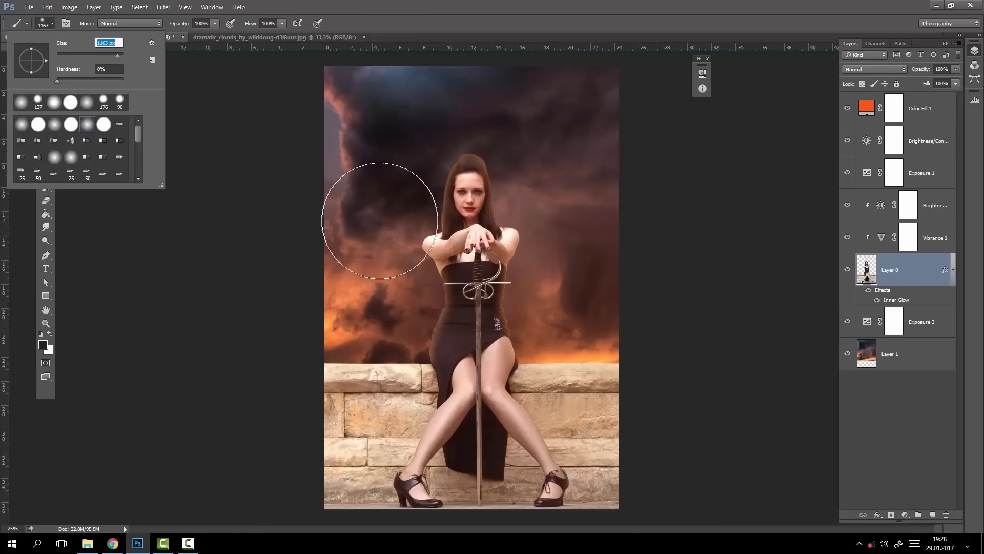
Set the brush to 2907 px and sample the clouds' orange as paint colour
left_click(53, 23)
left_click_drag(105, 55, 120, 57)
key("Return")
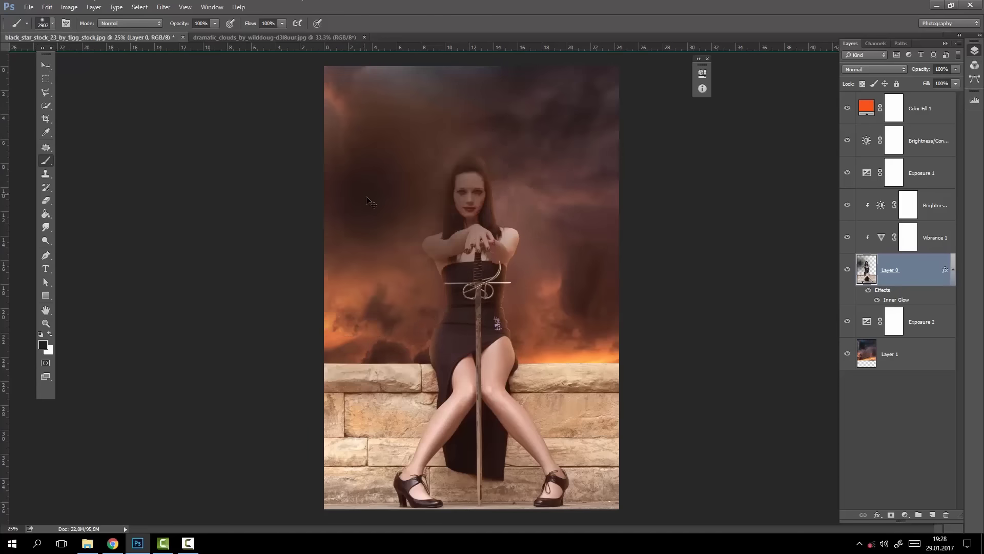
key("i")
left_click(371, 280)
key("b")
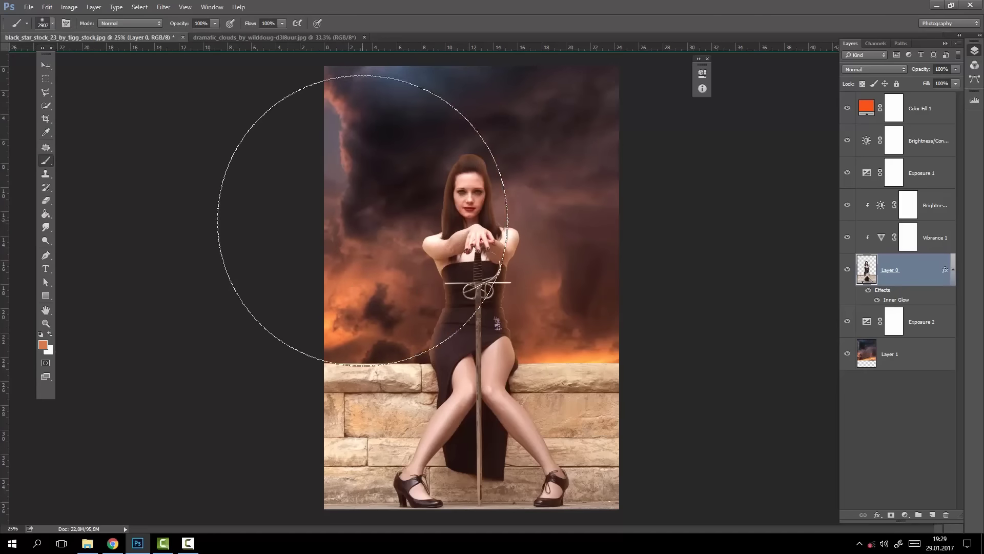
Paint one large soft orange dab over the woman's upper body on new Layer 2
left_click(910, 125)
left_click(932, 514)
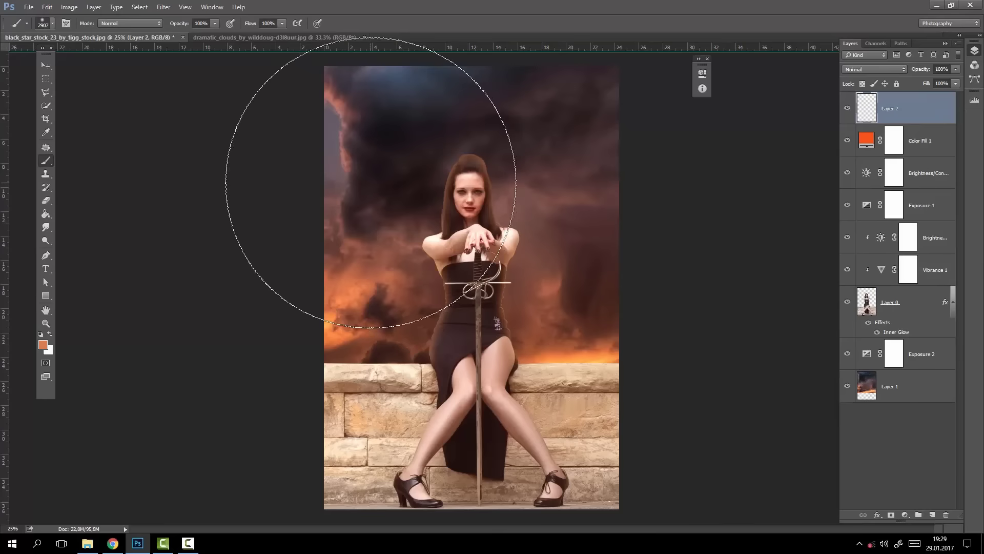
left_click(473, 207)
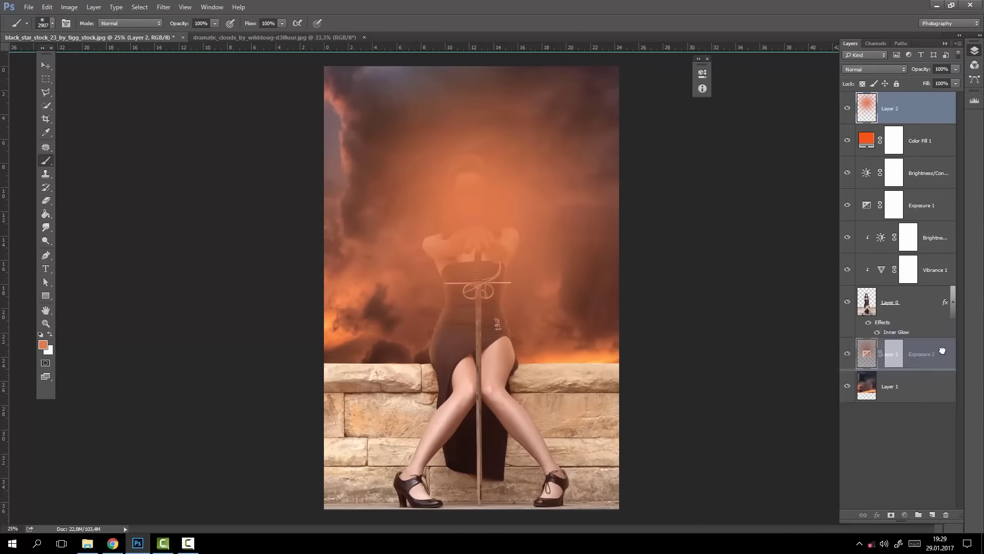
Move the orange glow Layer 2 below Layer 0 and set it to Screen
left_click_drag(902, 109, 902, 338)
scroll(874, 69, "down", 3)
scroll(874, 69, "down", 3)
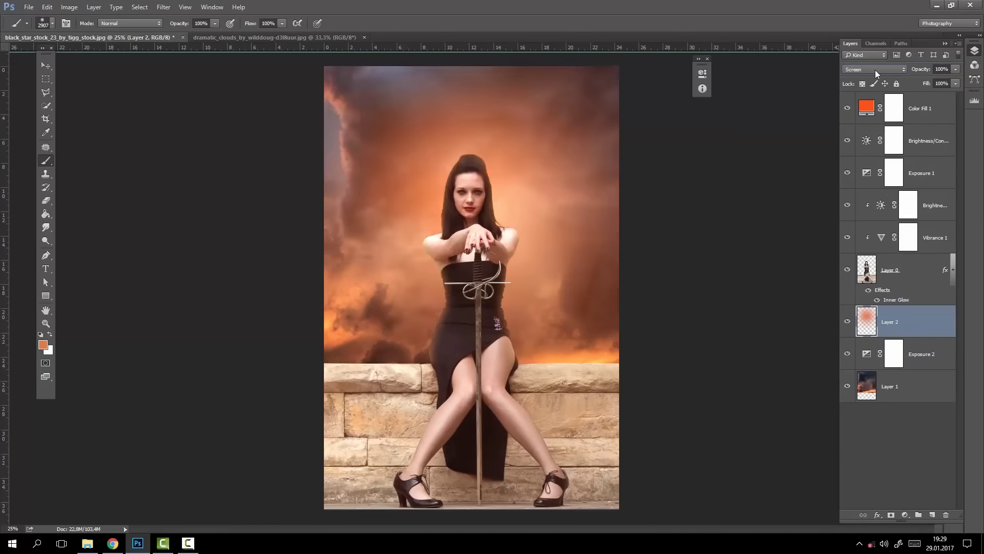
left_click(872, 333, "ctrl")
Delete Exposure 1 and set the woman's clipped Brightness/Contrast brightness to -10
double_click(880, 205)
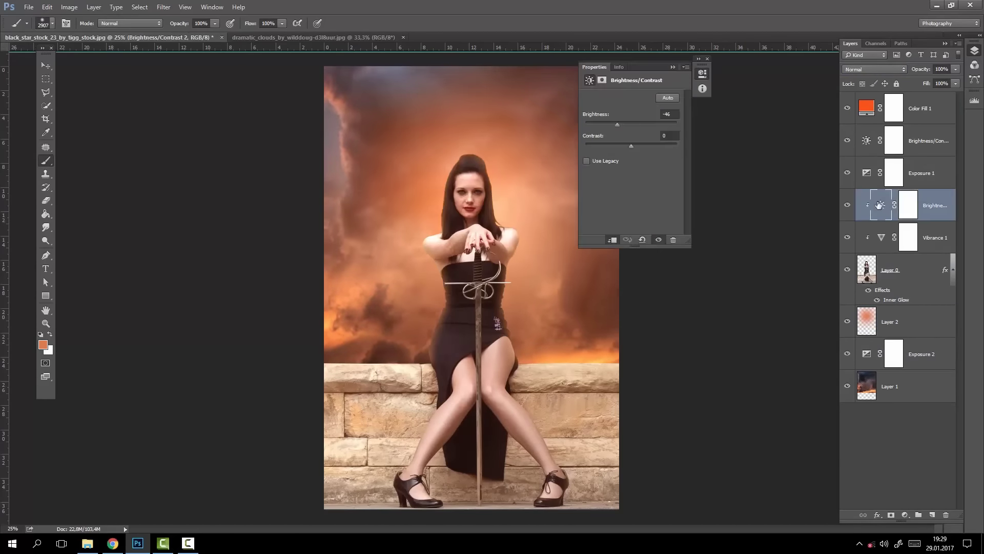
left_click_drag(616, 124, 630, 125)
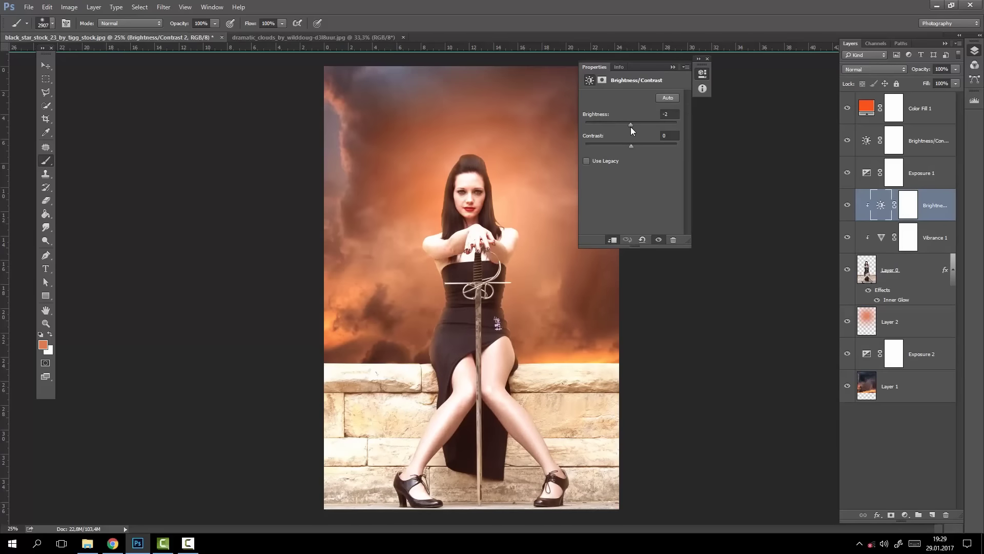
left_click(843, 178)
key("Delete")
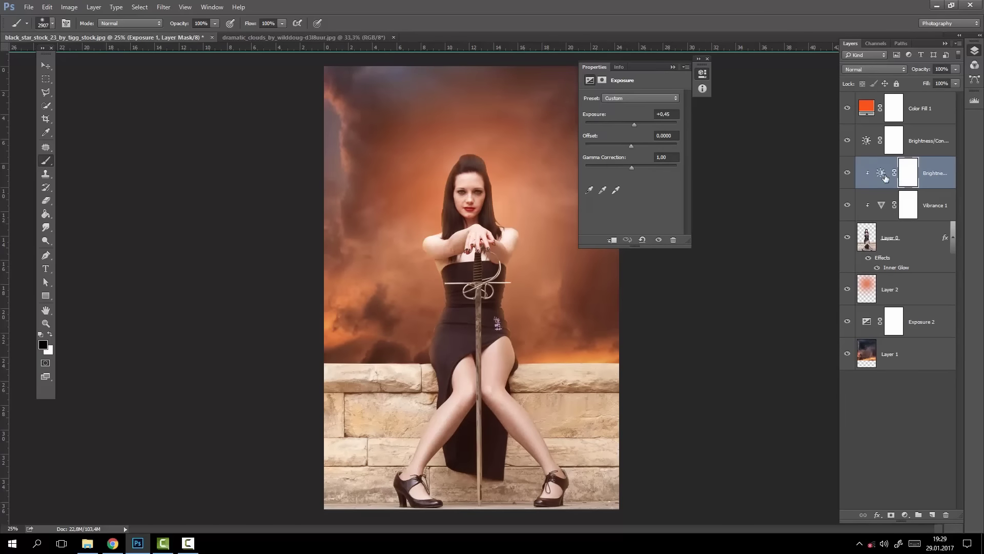
left_click_drag(632, 123, 628, 123)
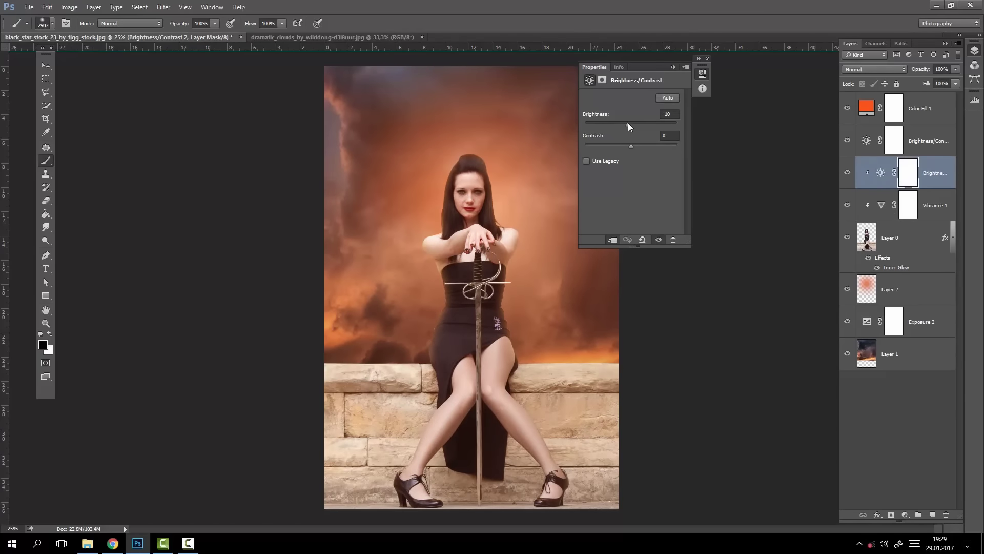
left_click(673, 66)
left_click(861, 379)
left_click(920, 108)
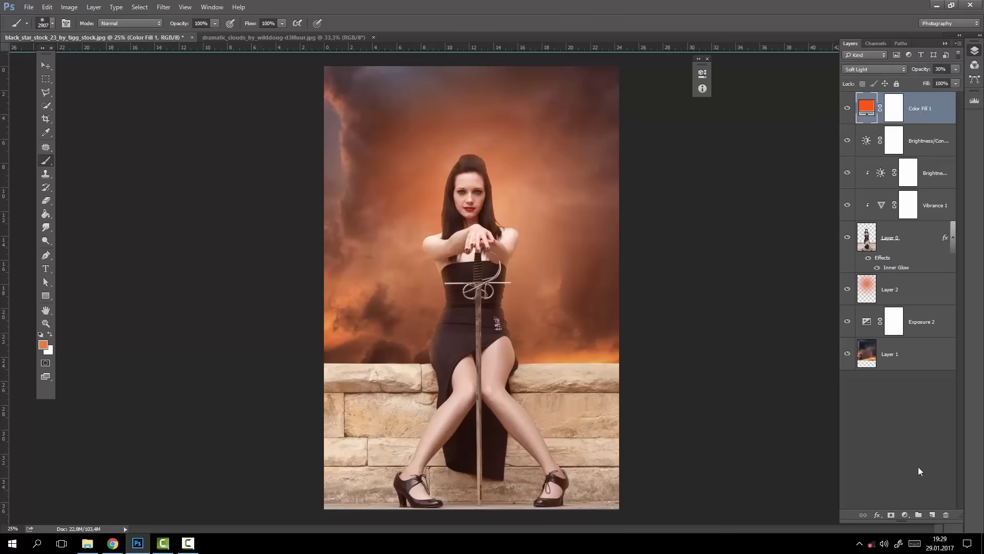
left_click(904, 515)
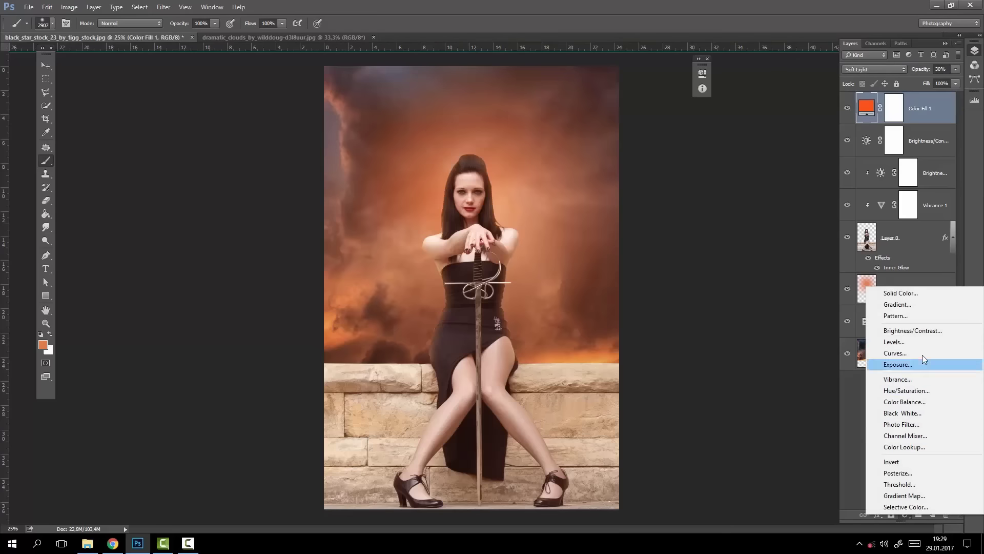
Add a top Curves layer lifting the Red and Blue channel shadows
left_click(902, 352)
left_click(626, 111)
left_click_drag(605, 191, 602, 181)
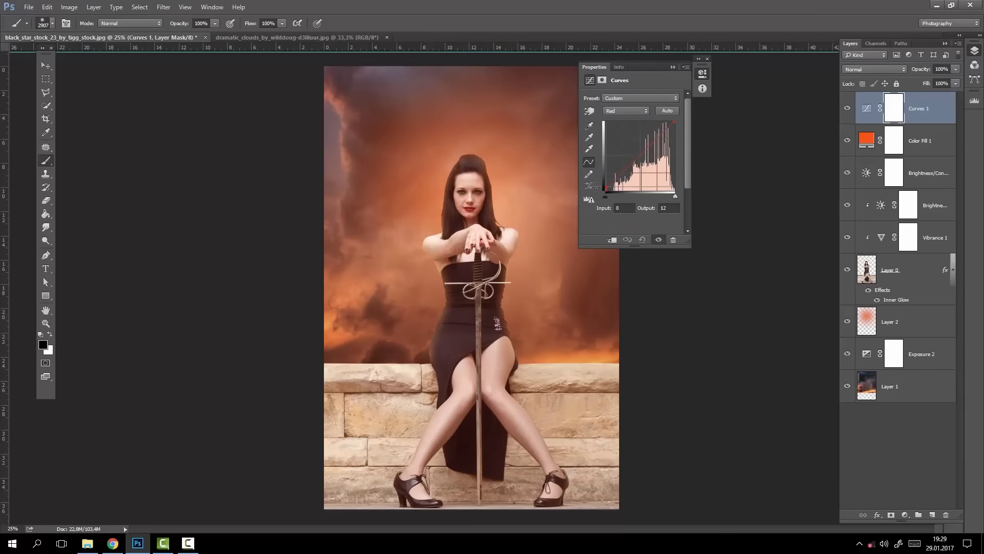
left_click(625, 111)
left_click(615, 139)
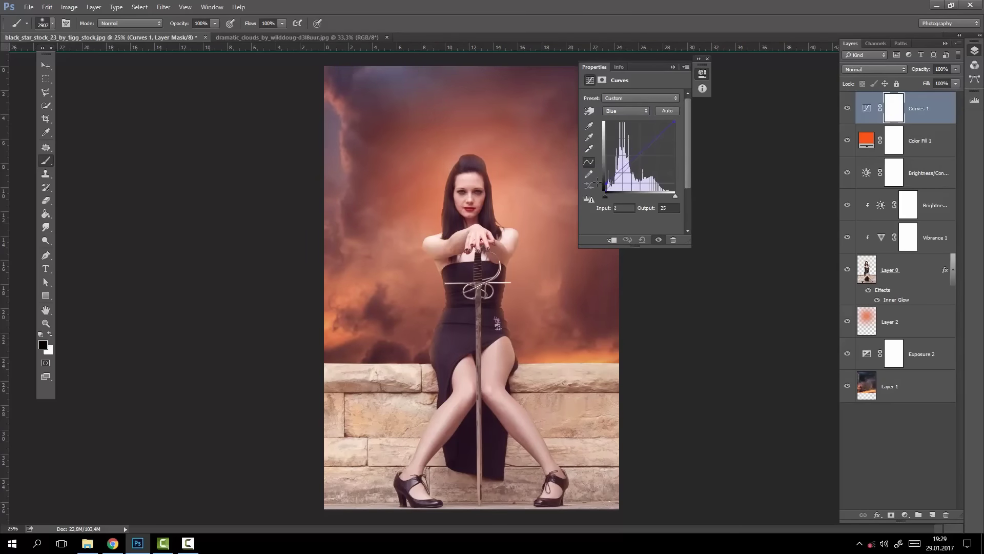
Raise the woman's Inner Glow opacity to 78%
double_click(896, 300)
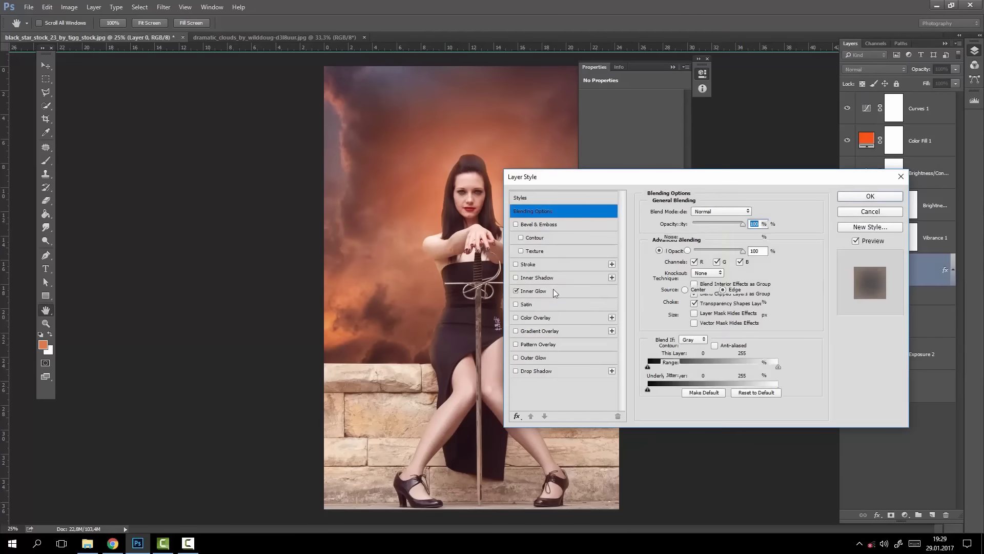
left_click_drag(702, 224, 724, 223)
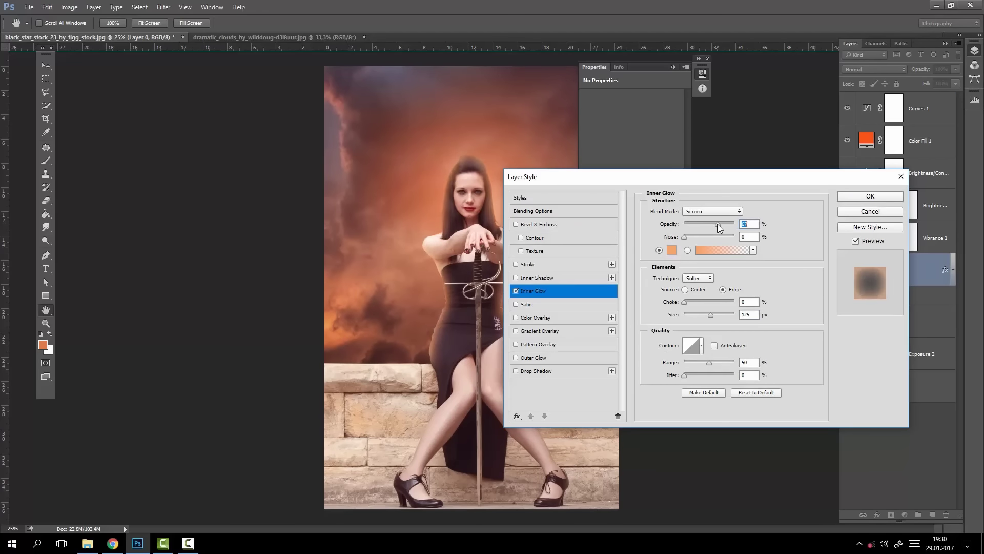
left_click(870, 196)
Set the orange glow layer's blend mode to Overlay
left_click(892, 321)
left_click(874, 69)
left_click(871, 139)
scroll(876, 68, "up", 2)
scroll(877, 68, "up", 2)
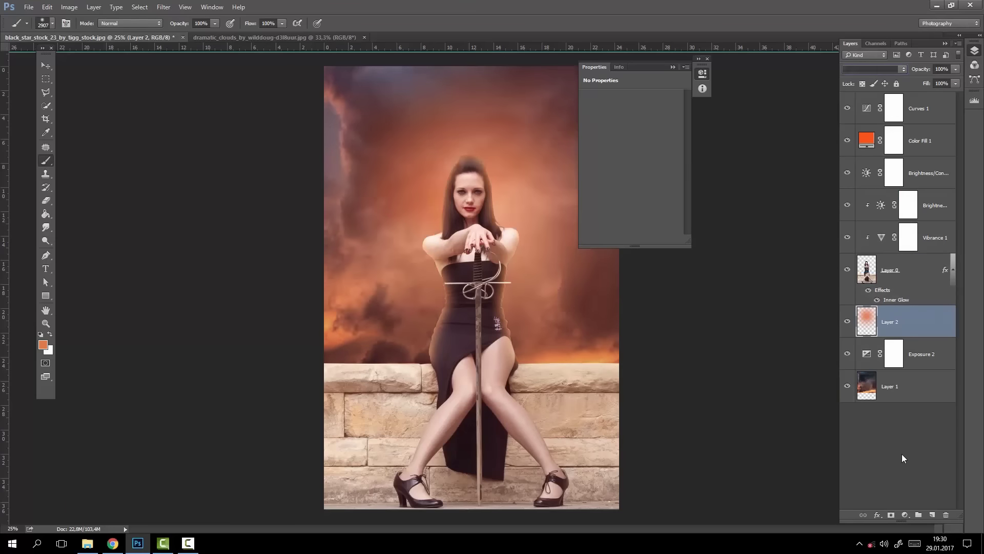
left_click(673, 67)
Add a new top layer and draw a dark gradient rising from the bottom inside the woman-and-wall selection
left_click(892, 281)
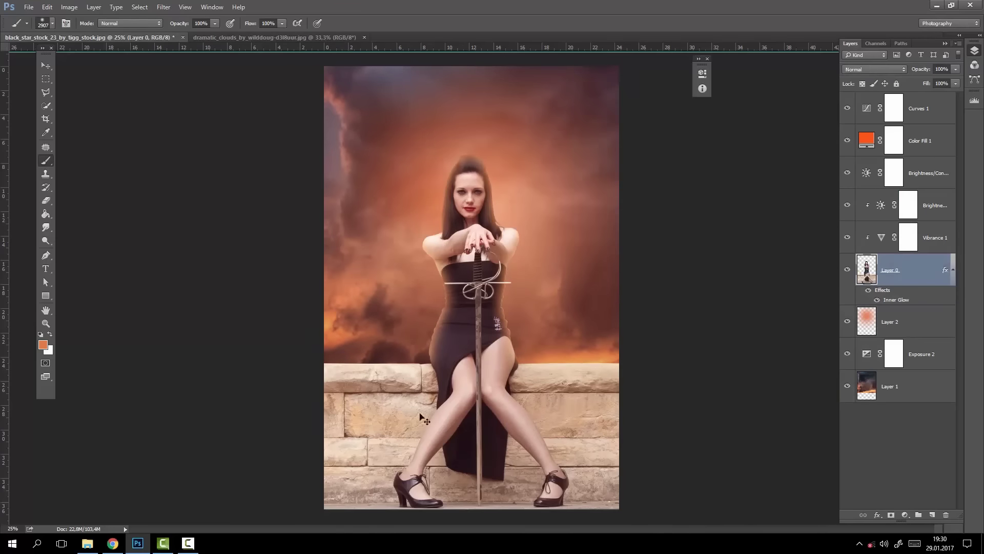
left_click(866, 269, "ctrl")
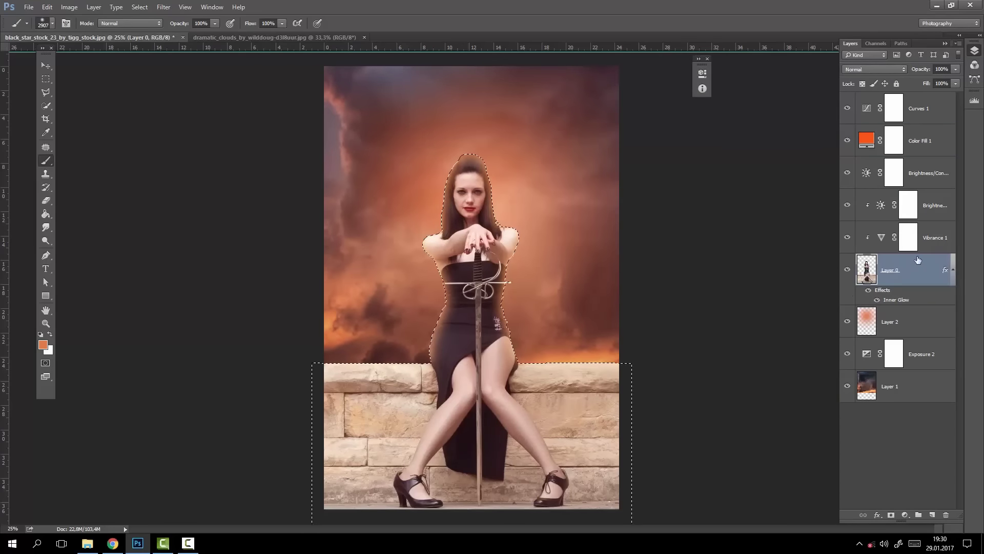
left_click(929, 114)
key("ctrl+shift+alt+n")
left_click(45, 214)
key("shift+g")
mouse_move(478, 390)
left_mouse_down()
mouse_move(478, 493)
mouse_move(478, 359)
left_mouse_up()
Deselect and lower the gradient layer's opacity to 78%
key("m")
key("ctrl+d")
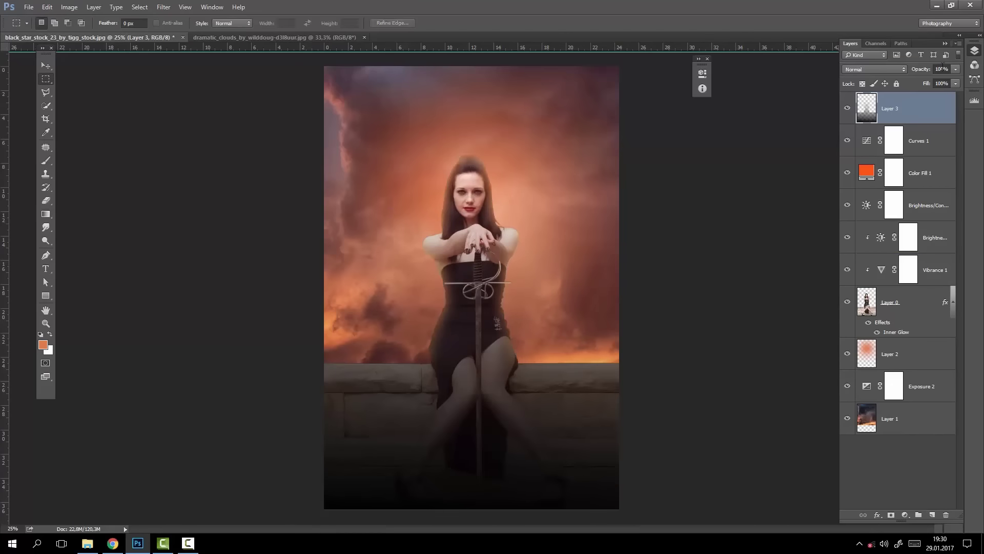
left_click_drag(940, 80, 944, 80)
Erase the dark overlay off the stone wall with a 1500 px soft Eraser
key("e")
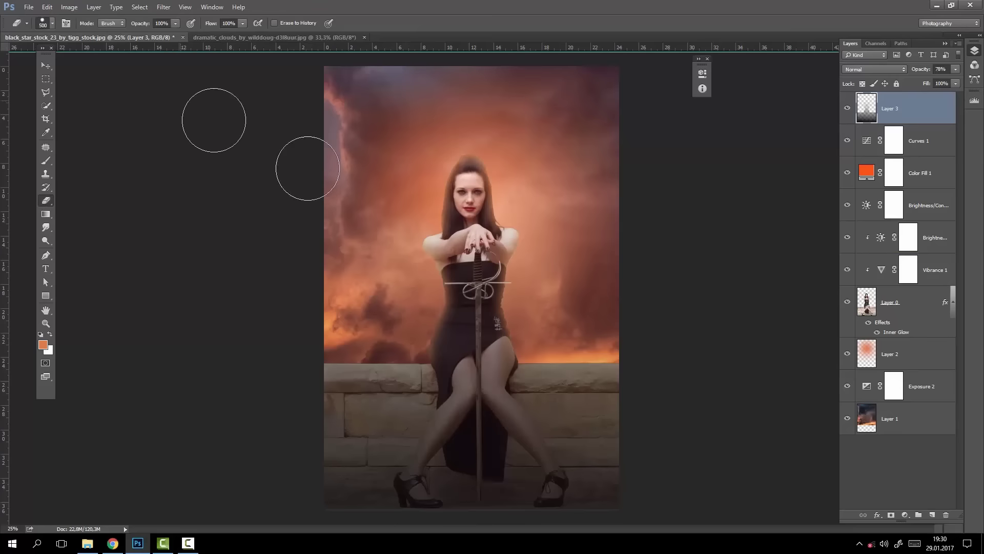
right_click(623, 191)
type("1")
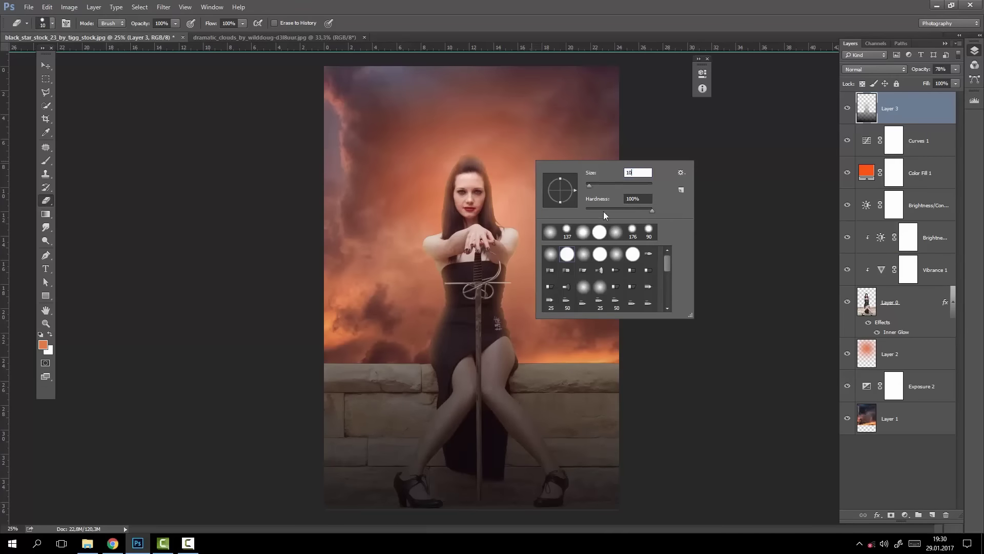
type("00")
key("Return")
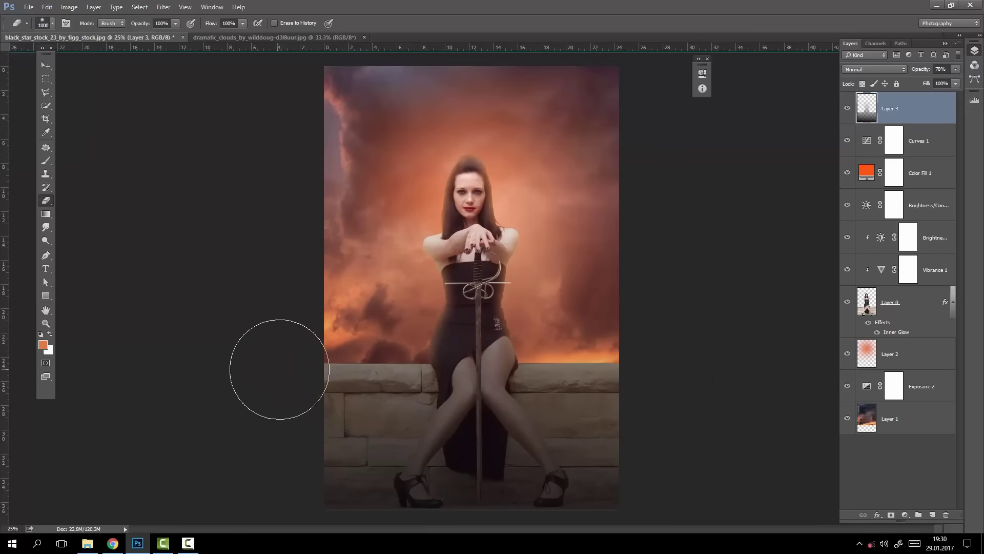
right_click(359, 346)
type("1500")
key("Return")
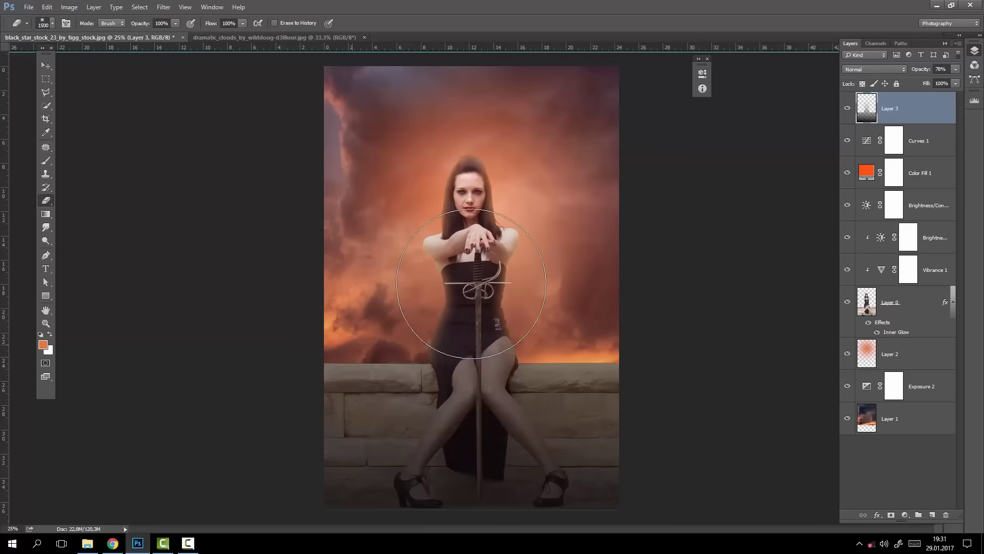
left_click_drag(329, 308, 516, 329)
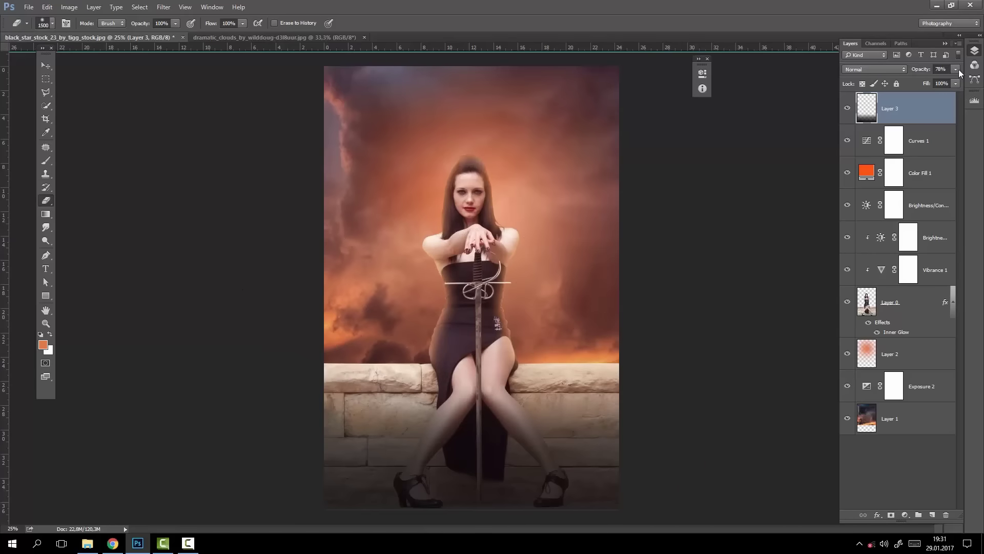
Restore Layer 3 to 100% opacity and place it just below Brightness/Contrast
left_click_drag(955, 69, 956, 75)
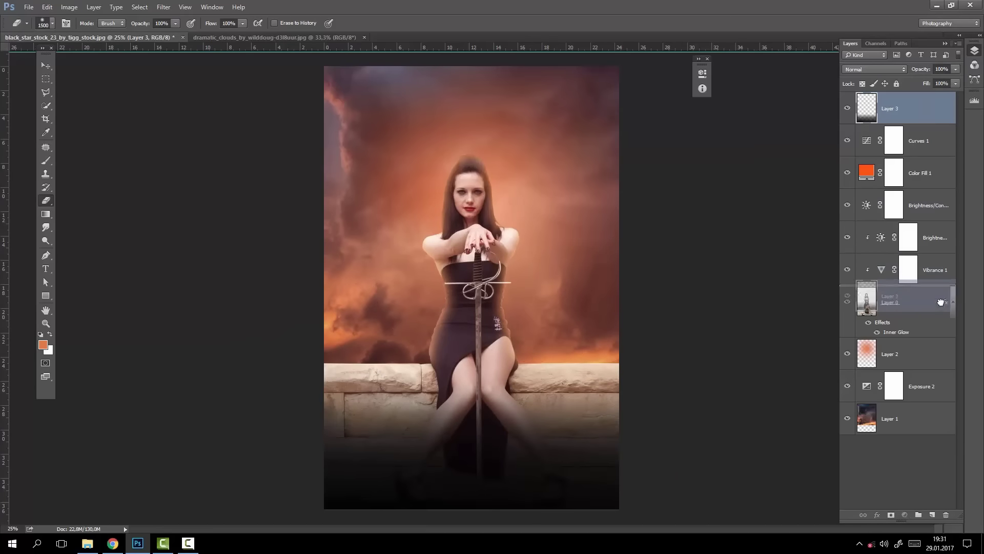
left_click_drag(902, 108, 907, 336)
key("ctrl+bracketright")
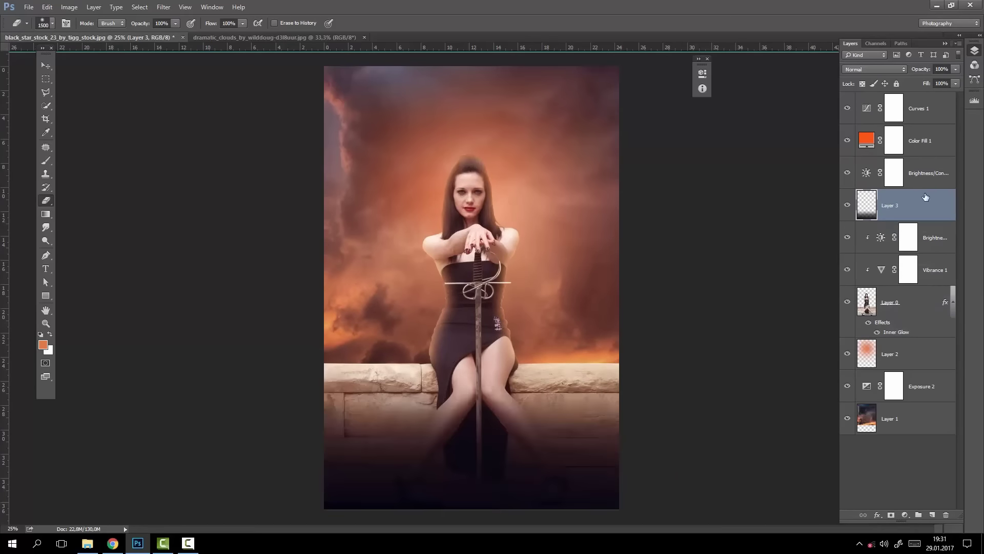
Add an Exposure adjustment layer on top with the Offset nudged slightly up
left_click(917, 108)
left_click(905, 514)
left_click(915, 365)
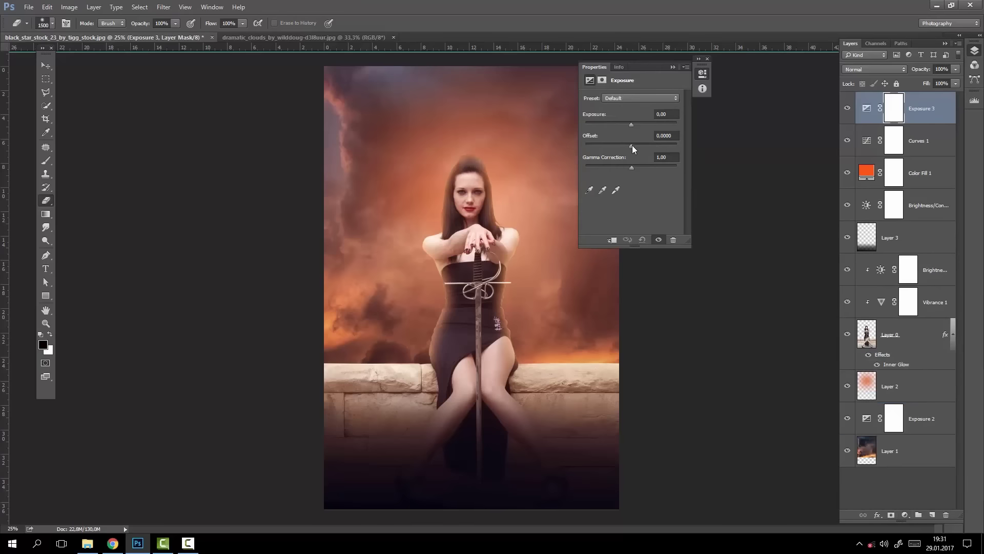
left_click_drag(632, 146, 633, 146)
left_click(672, 68)
left_click(902, 484)
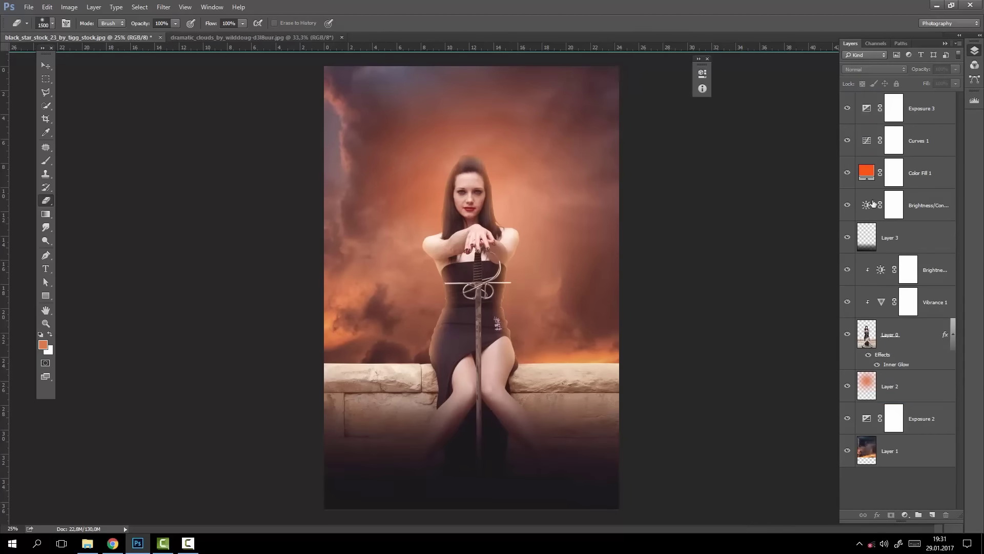
Lower Layer 3's opacity slightly to lighten the dark band at the bottom
left_click(922, 108)
left_click(905, 514)
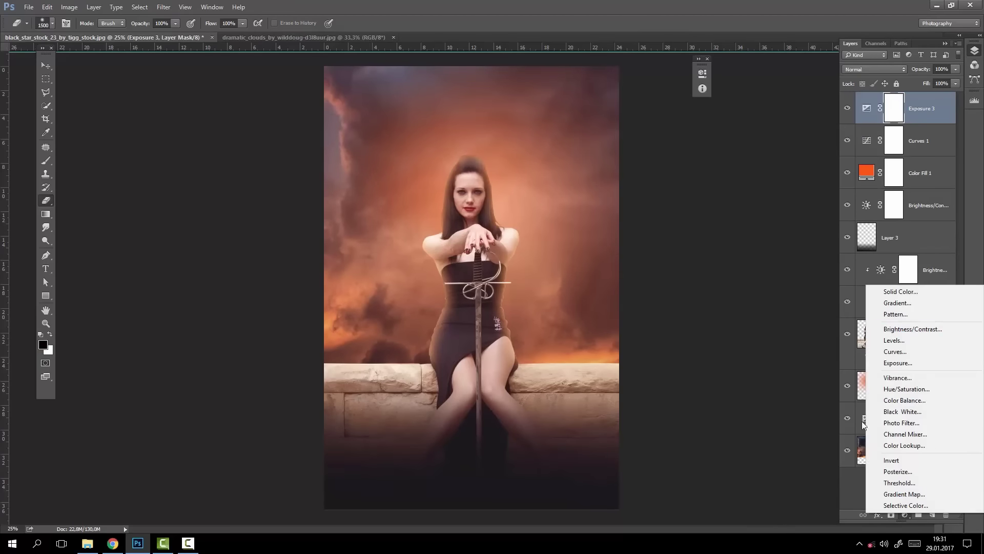
key("Escape")
left_click(912, 237)
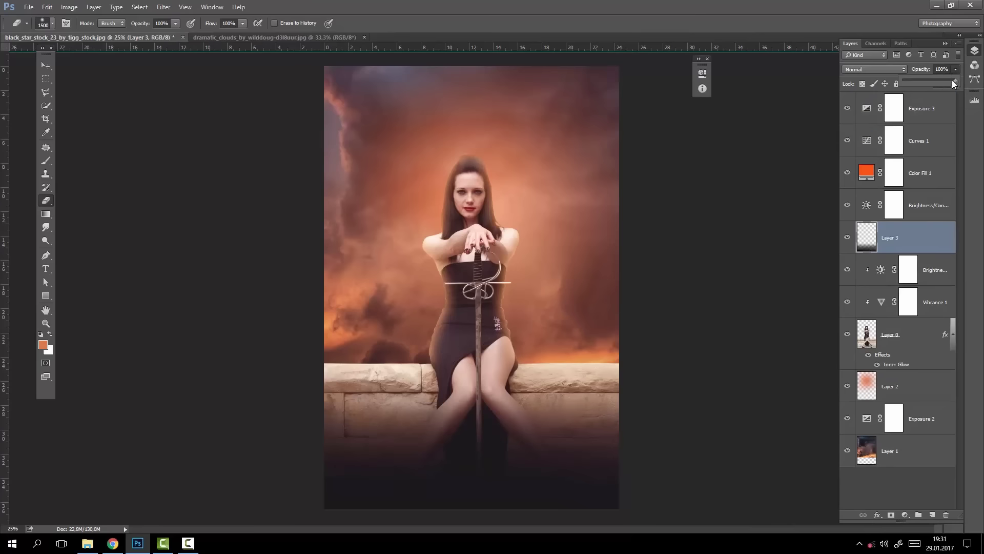
left_click_drag(952, 80, 949, 82)
left_click(912, 496)
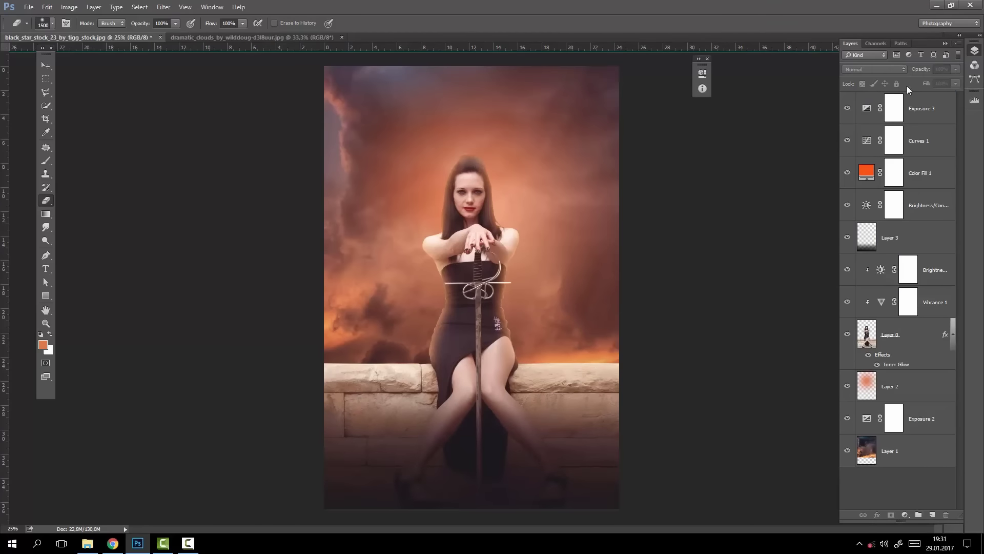
Stamp all visible layers into a new merged Layer 4 at the top
left_click(901, 109)
key("ctrl+shift+alt+e")
left_click(164, 7)
In Camera Raw, set Temperature +3, Contrast +22 and Clarity +27 on the merged layer
left_click(184, 82)
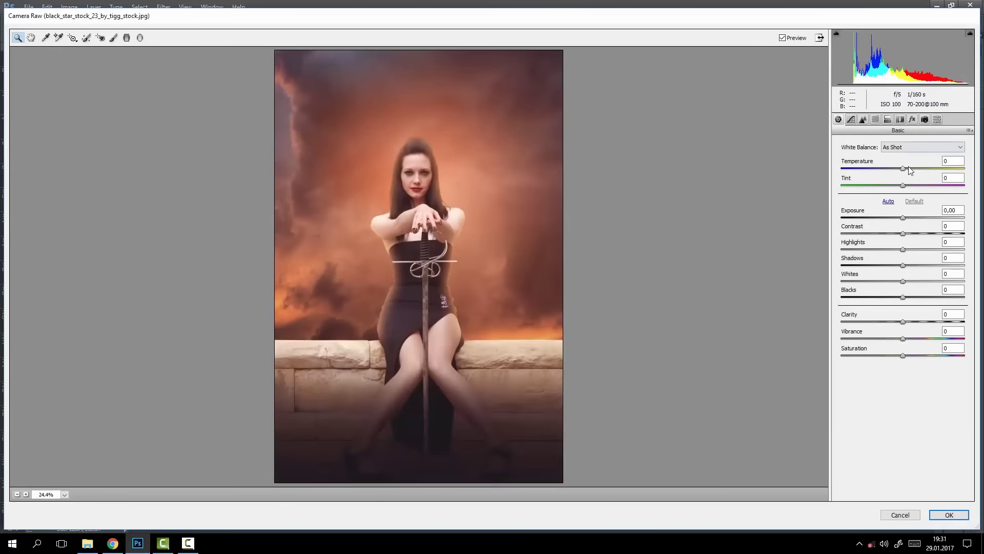
left_click_drag(903, 168, 908, 168)
left_click_drag(903, 218, 919, 242)
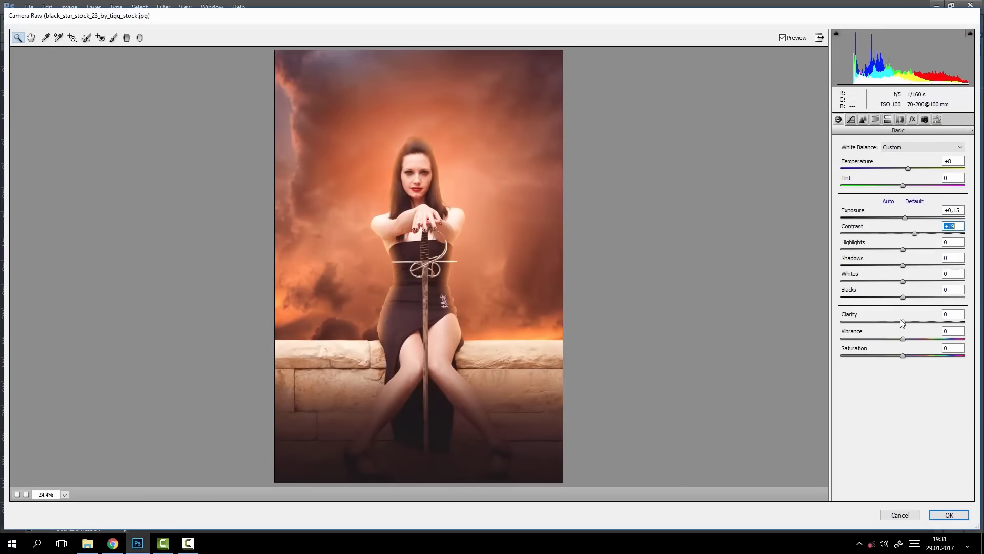
left_click_drag(900, 323, 933, 319)
left_click_drag(911, 233, 934, 255)
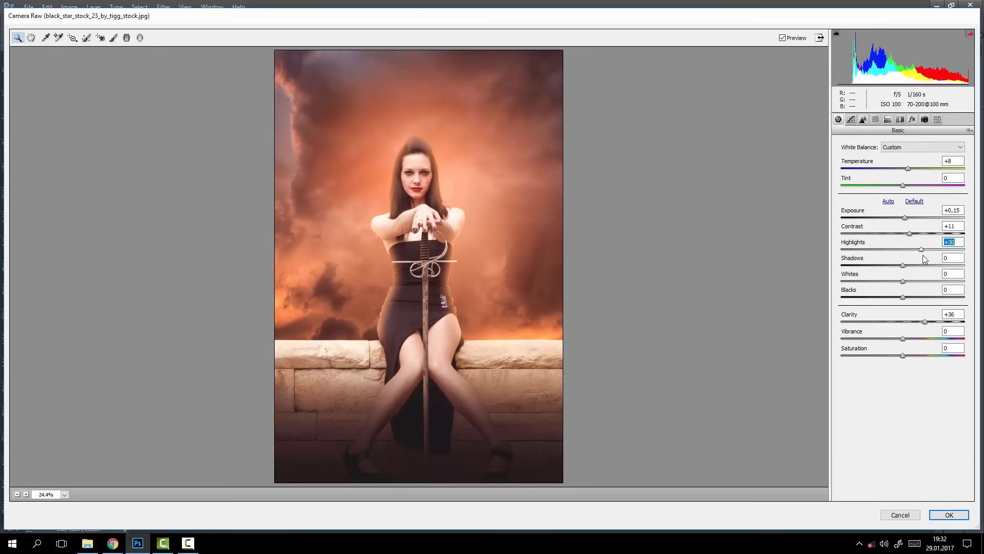
mouse_move(925, 237)
left_mouse_down()
mouse_move(917, 240)
mouse_move(903, 217)
left_mouse_up()
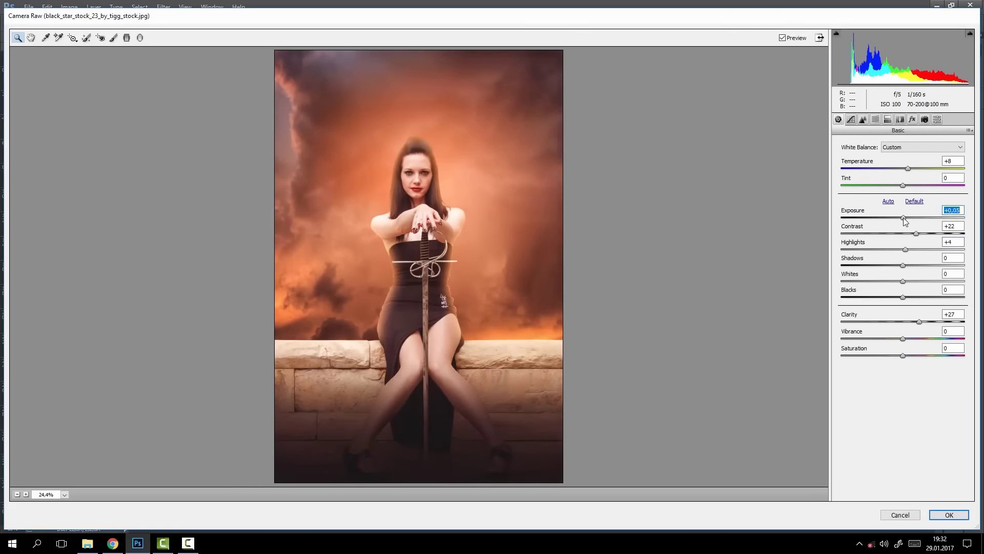
left_click_drag(907, 168, 900, 173)
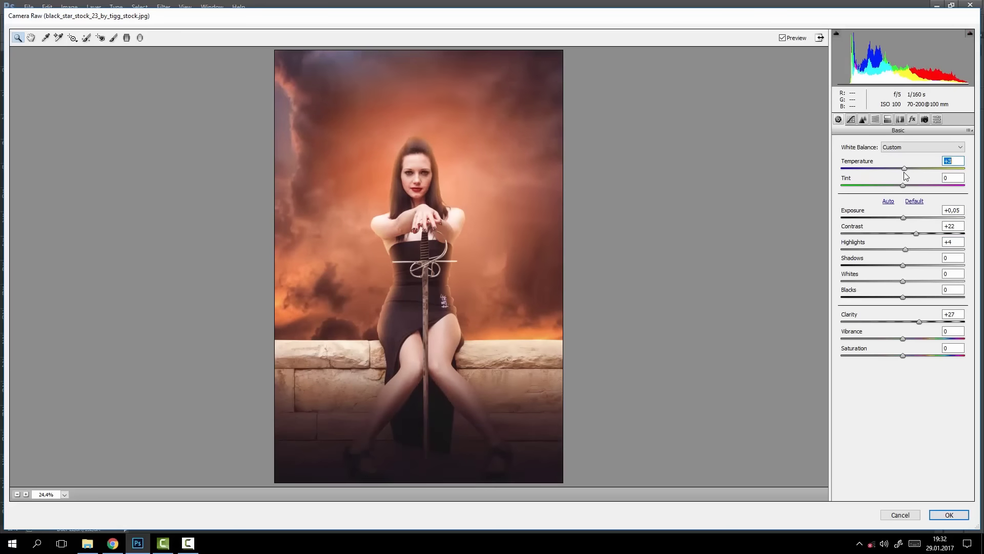
left_click_drag(902, 339, 917, 338)
Add a -16 Post Crop Vignetting in Effects, then enlarge the Adjustment Brush
left_click(863, 120)
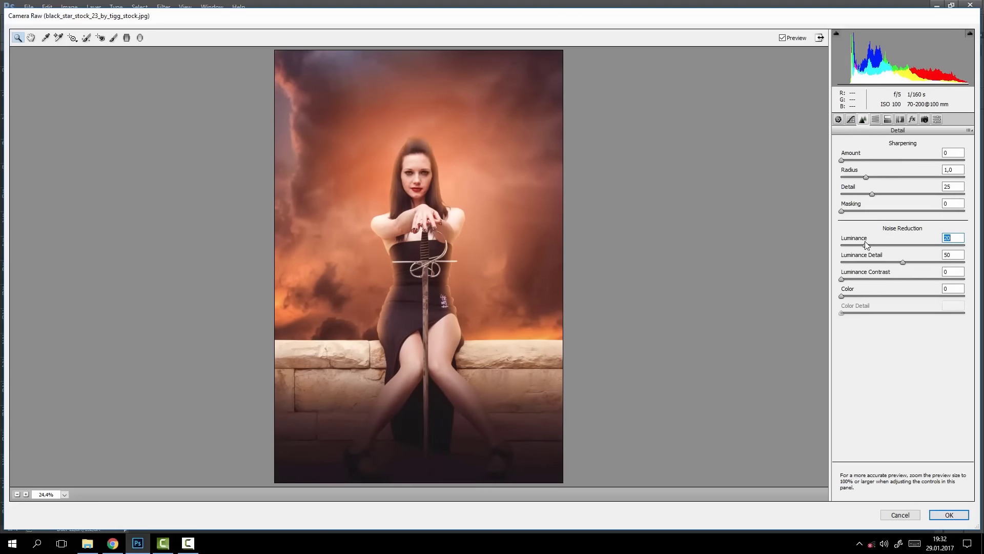
left_click(875, 119)
left_click(912, 119)
left_click_drag(903, 251, 893, 251)
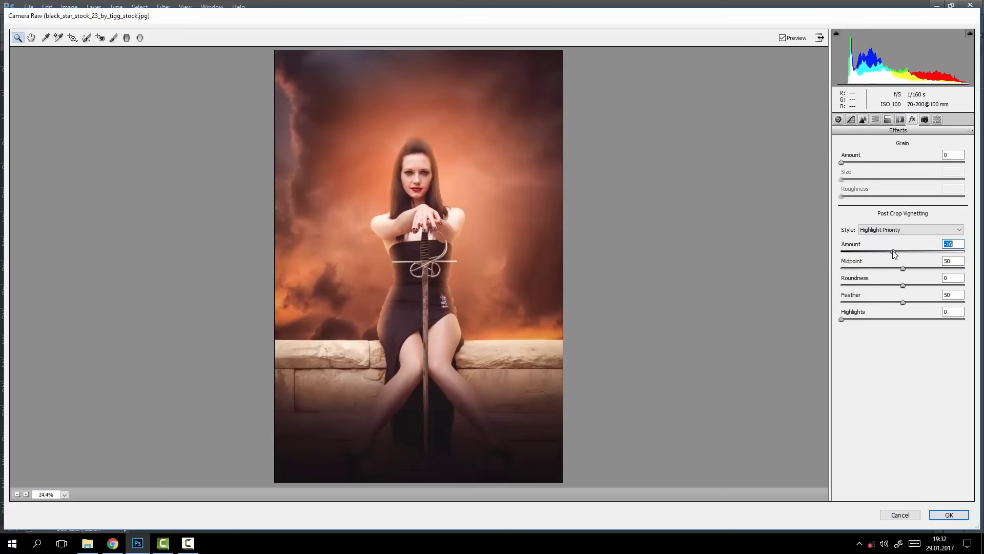
left_click(838, 119)
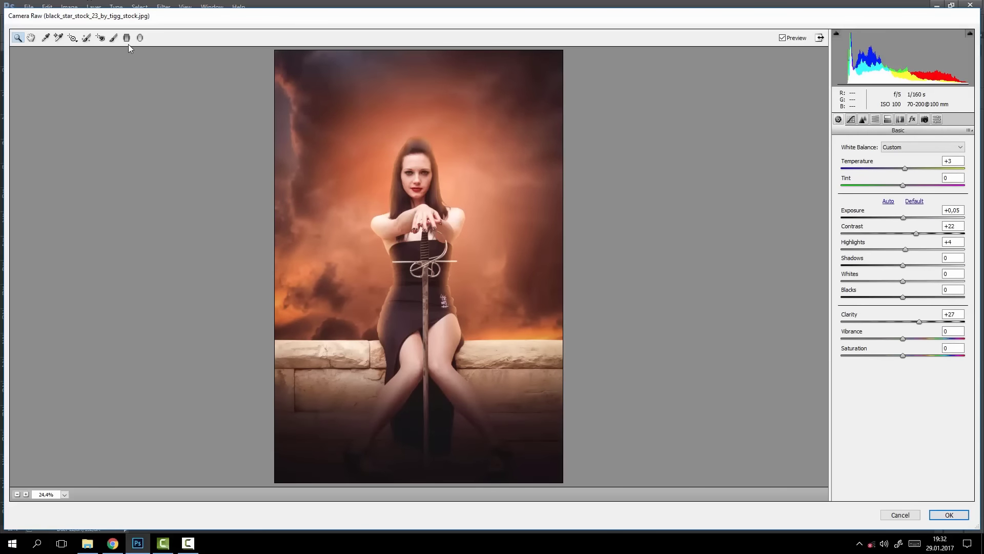
left_click(115, 37)
left_click(885, 391)
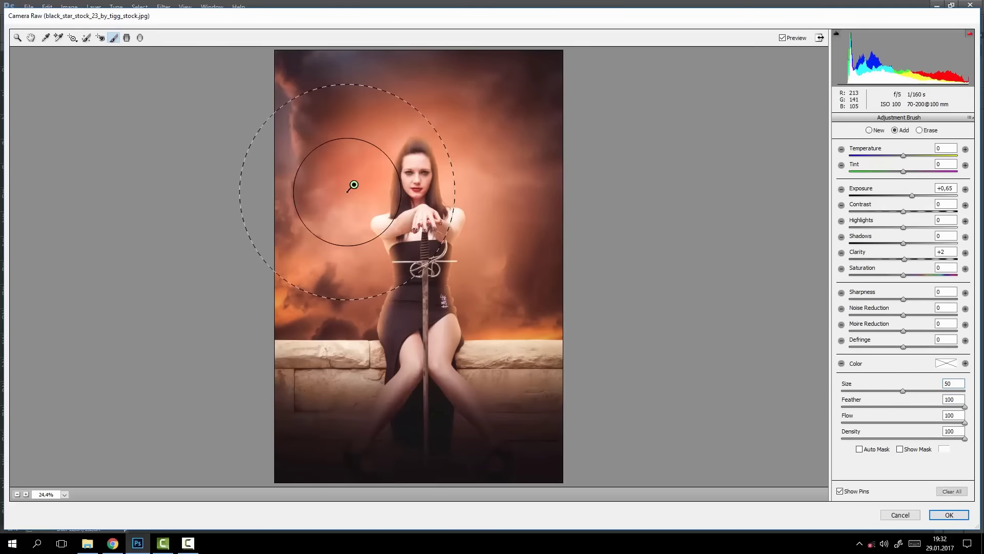
Brush a +0.65 Exposure adjustment around the woman's head
left_click(381, 190)
left_click_drag(913, 197, 917, 199)
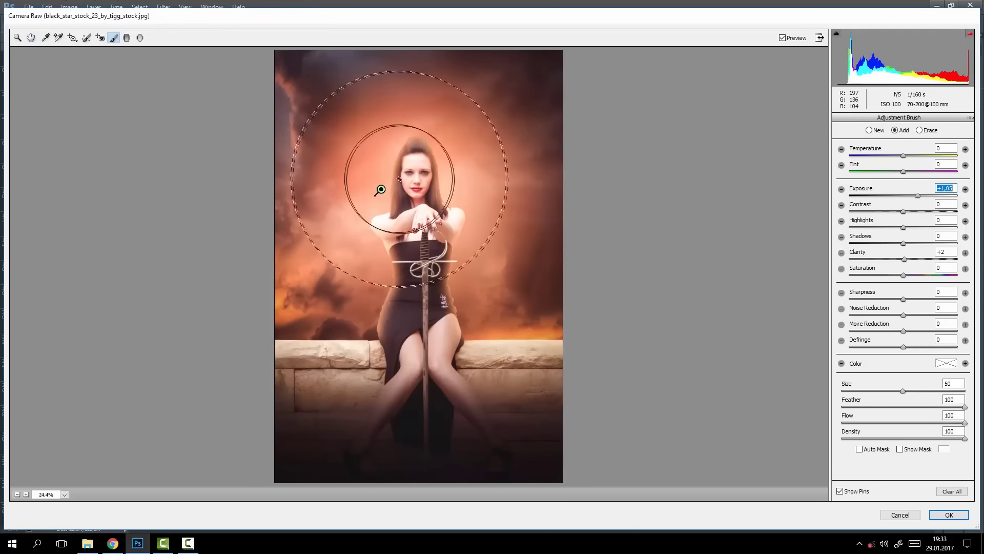
key("ctrl+alt+z")
key("ctrl+alt+z")
key("ctrl+alt+z")
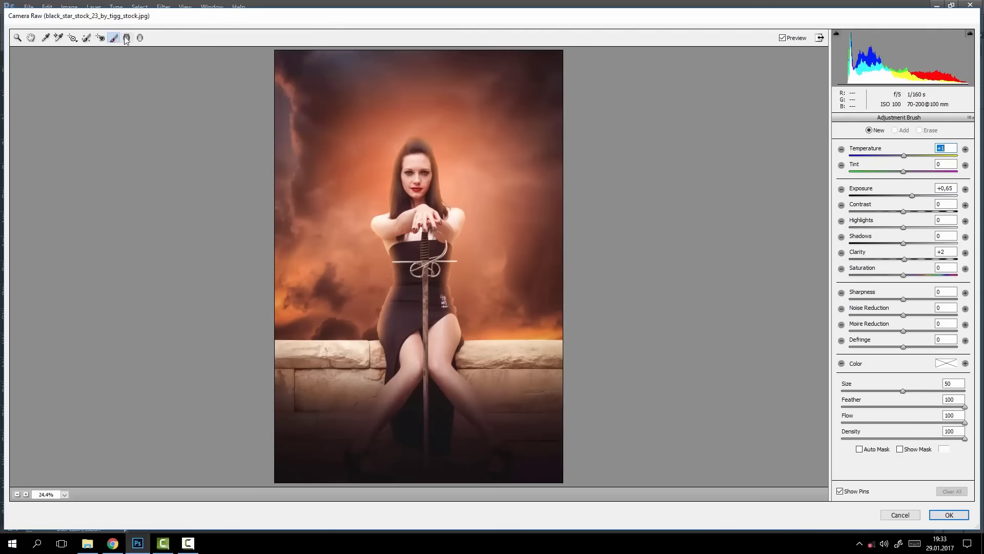
Draw a diagonal graduated filter across the upper body and apply the Camera Raw edits
key("g")
mouse_move(473, 101)
left_mouse_down()
mouse_move(366, 223)
mouse_move(370, 213)
left_mouse_up()
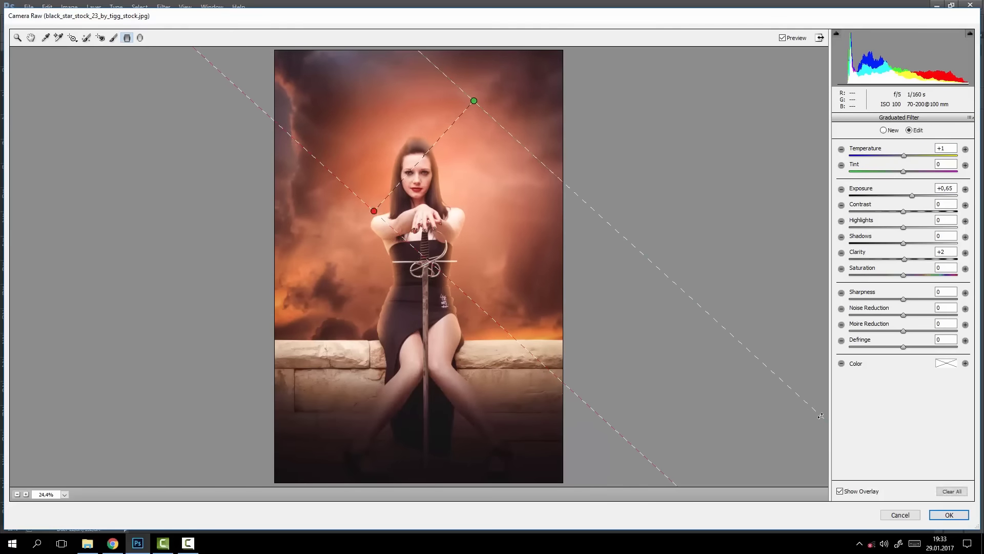
left_click(947, 515)
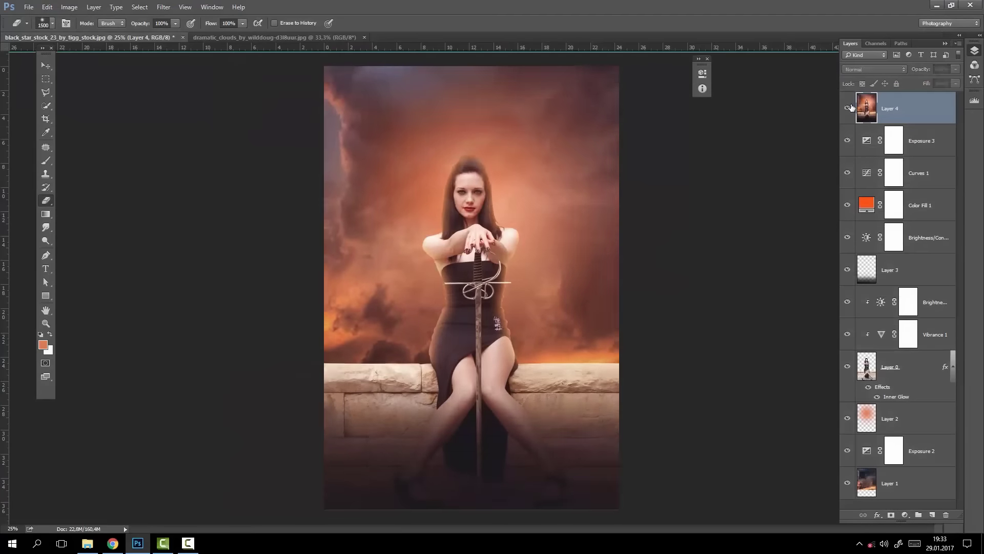
Add a Curves 2 adjustment layer above Layer 4 and switch its curve to the Blue channel
left_click(904, 514)
left_click(892, 358)
left_click(626, 110)
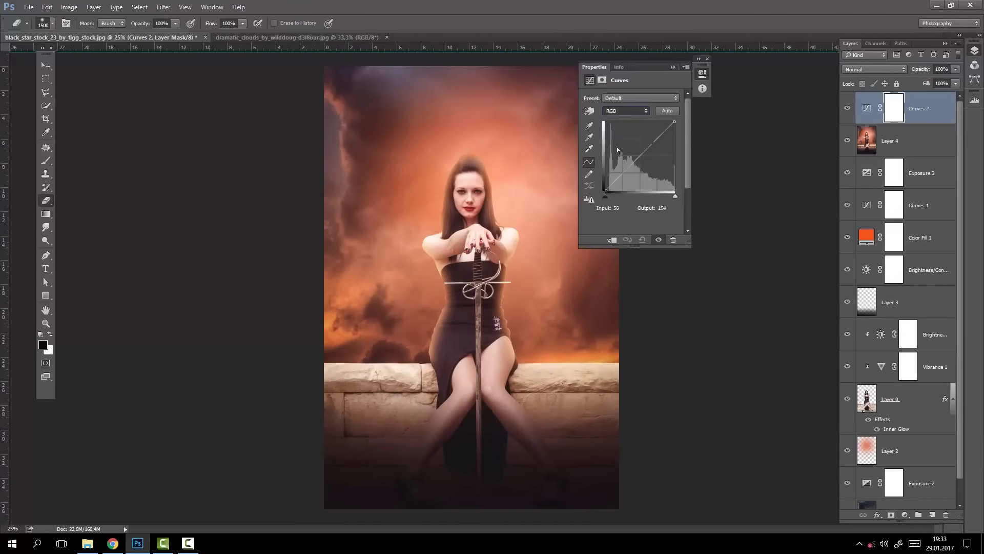
left_click(622, 139)
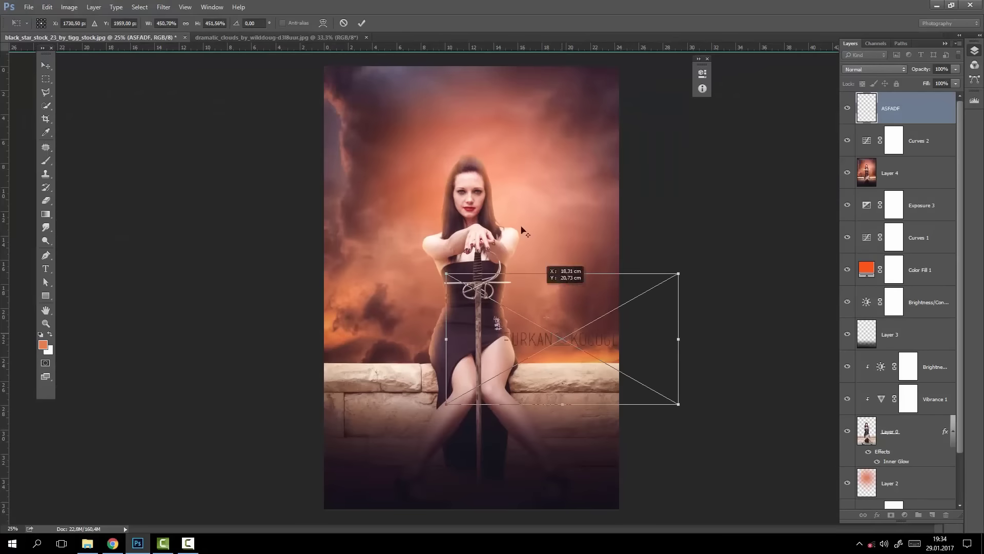
Shrink the watermark to the top centre and make it white with Hue/Saturation Lightness +100
left_click_drag(522, 229, 520, 102)
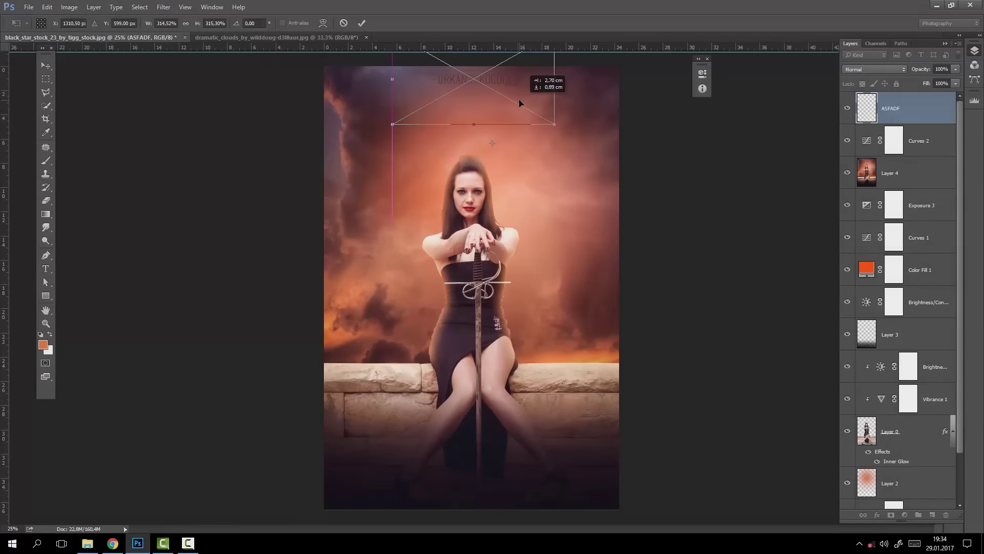
key("Return")
left_click(69, 7)
left_click(205, 91)
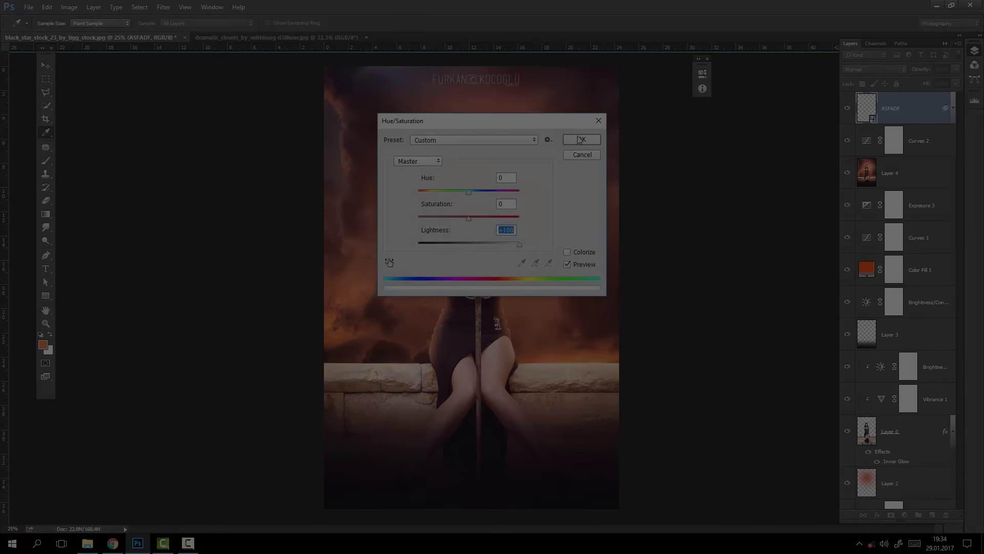
left_click(572, 143)
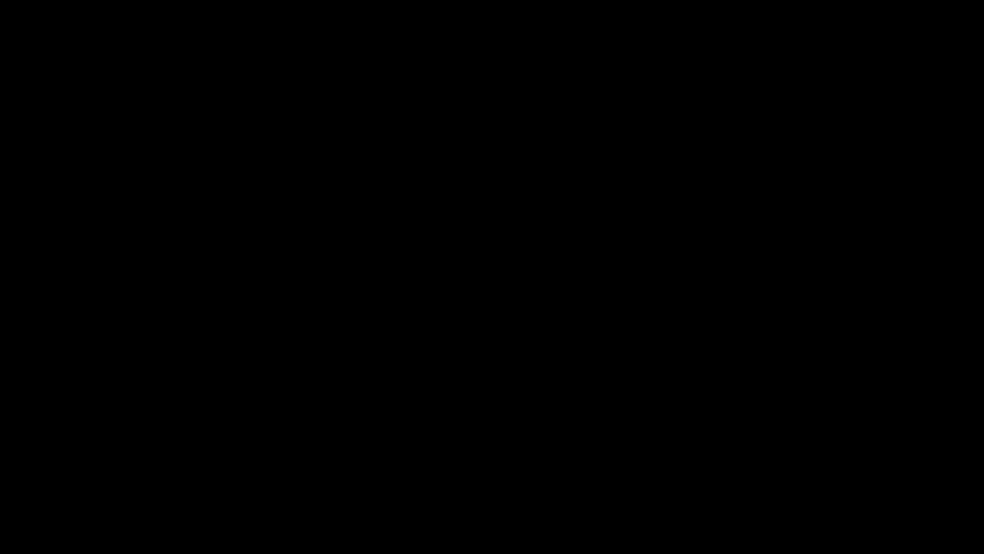